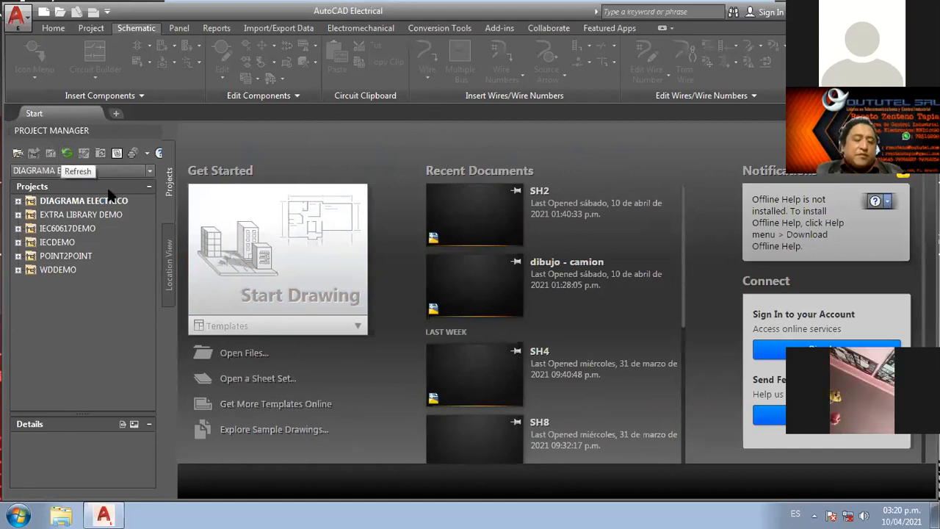
- Open the PROYECTO_1 project file from the shared folder tunel-vm-ae2019_mar\CHARLA UMSA\proyecto_1
click(151, 171)
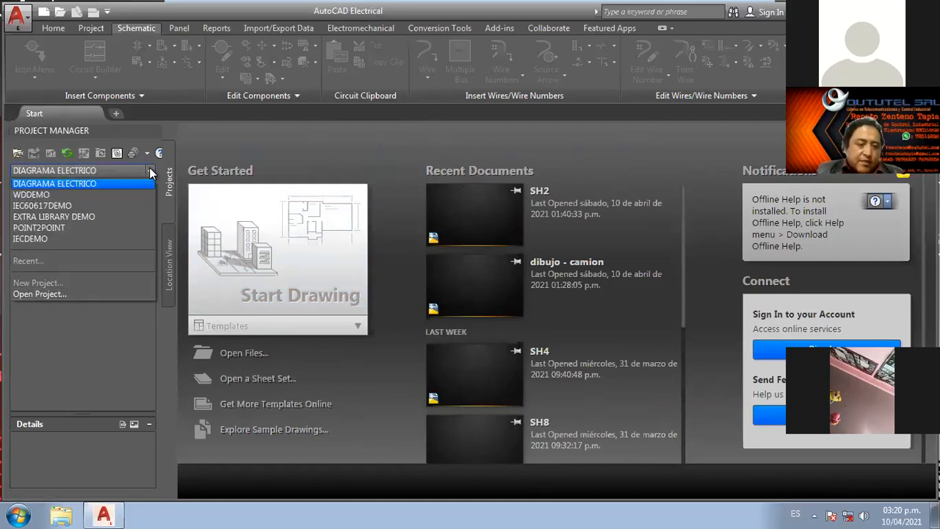
click(64, 294)
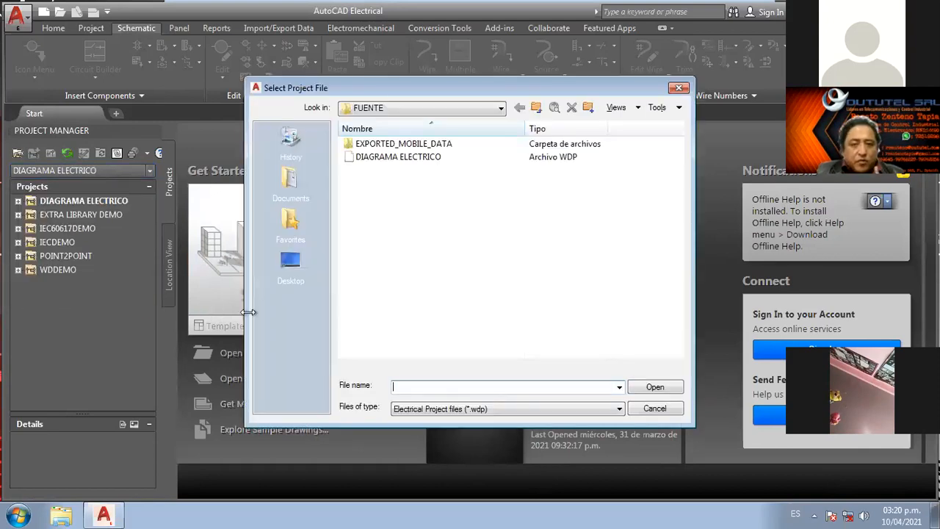
click(291, 262)
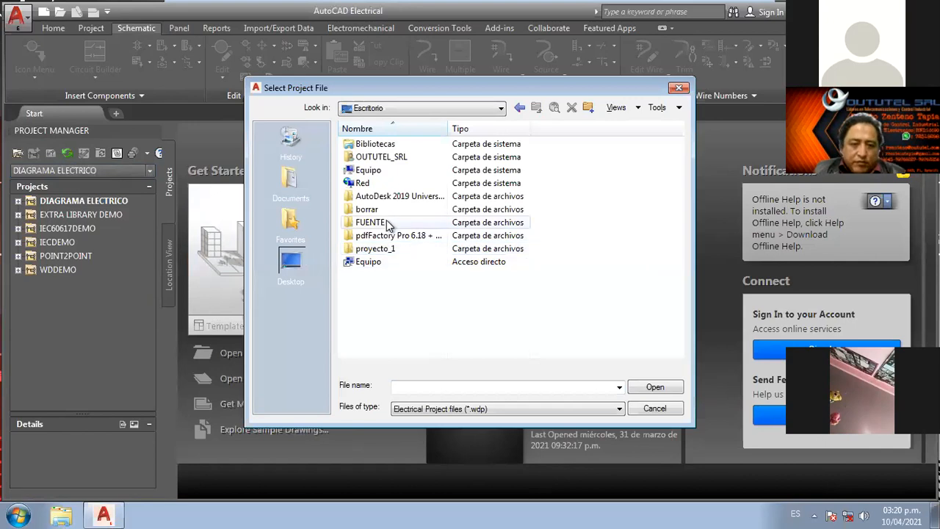
double_click(365, 171)
double_click(397, 240)
double_click(397, 170)
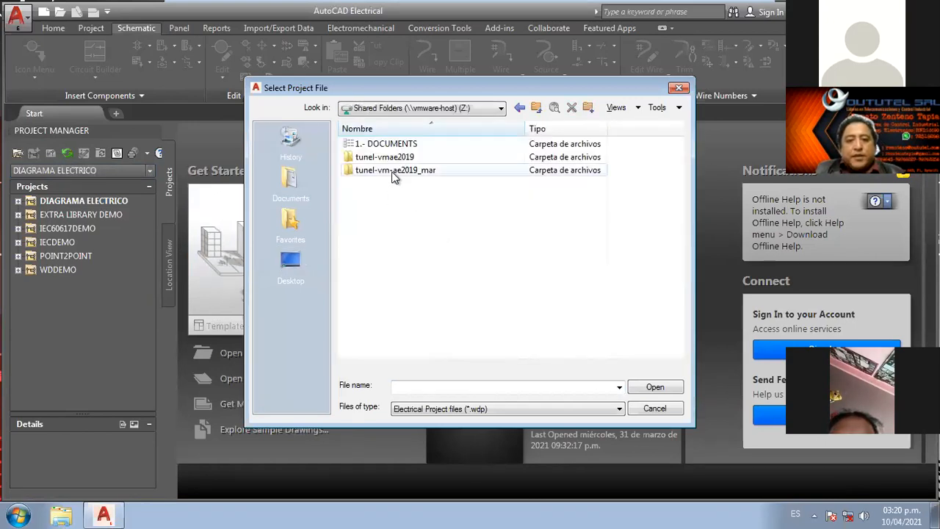
double_click(396, 144)
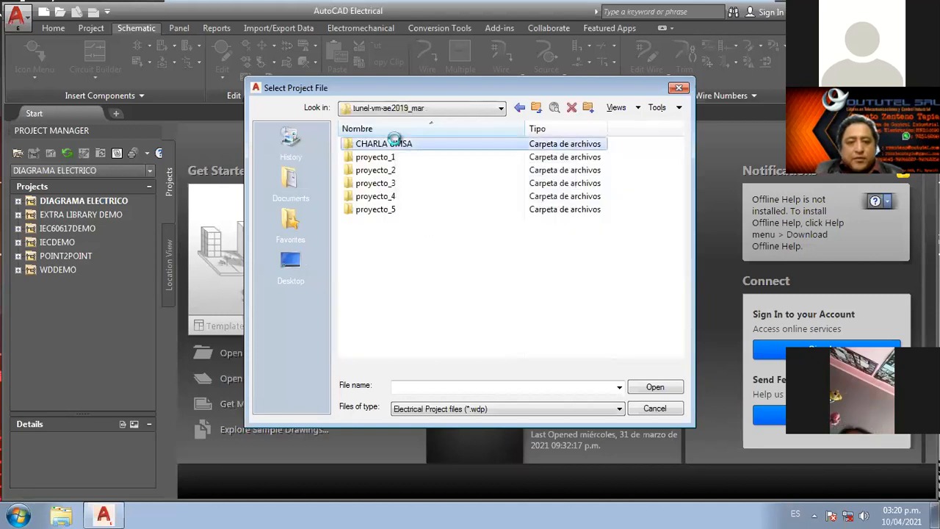
double_click(387, 157)
click(376, 157)
click(653, 389)
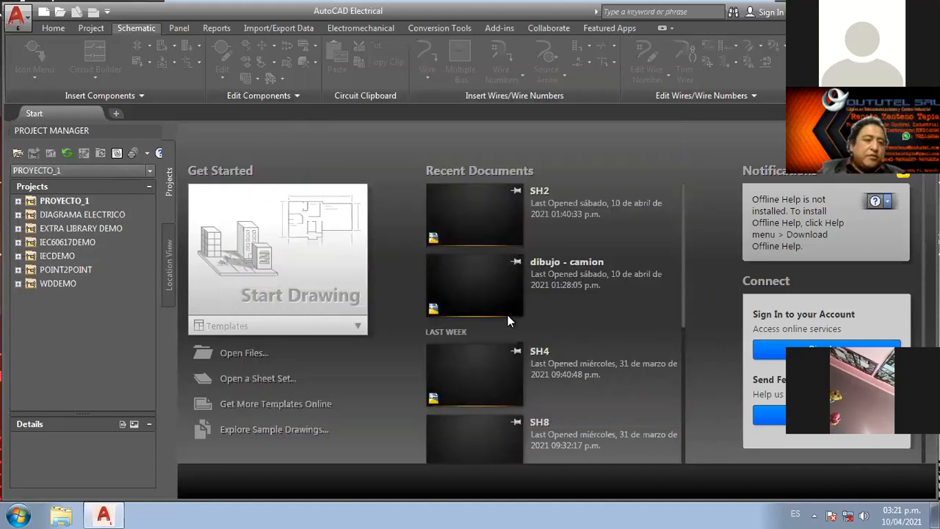
- Expand PROYECTO_1 and open its SH1 (COVER), SH2 (P&ID) and SH3 (INSTRUMENT LIST) drawings
click(17, 201)
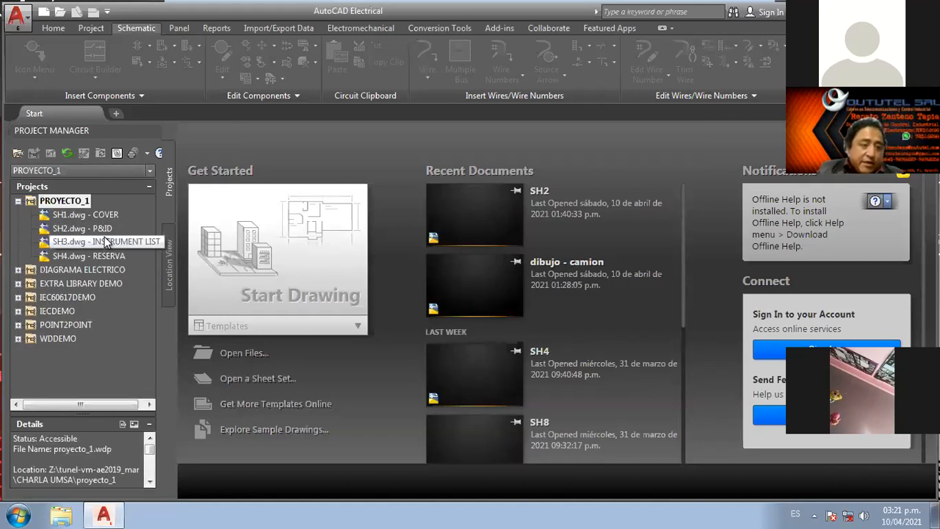
double_click(72, 215)
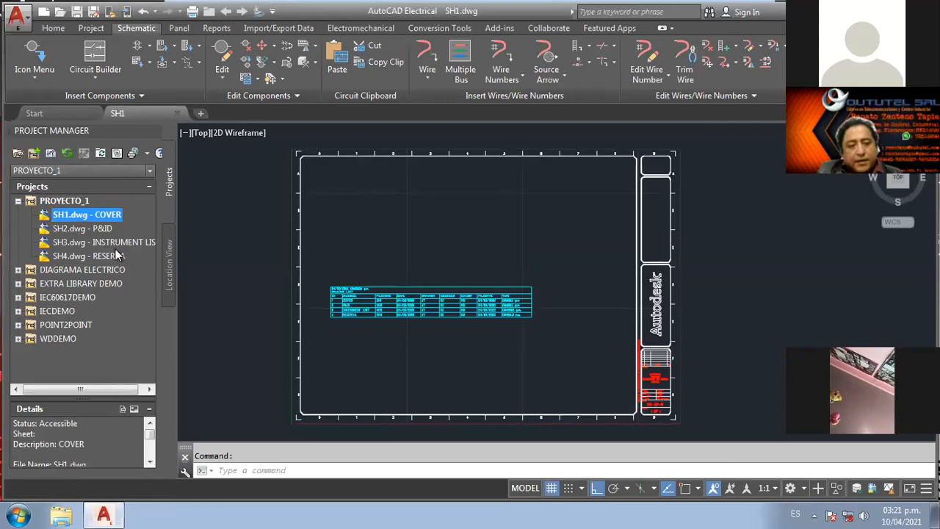
double_click(81, 228)
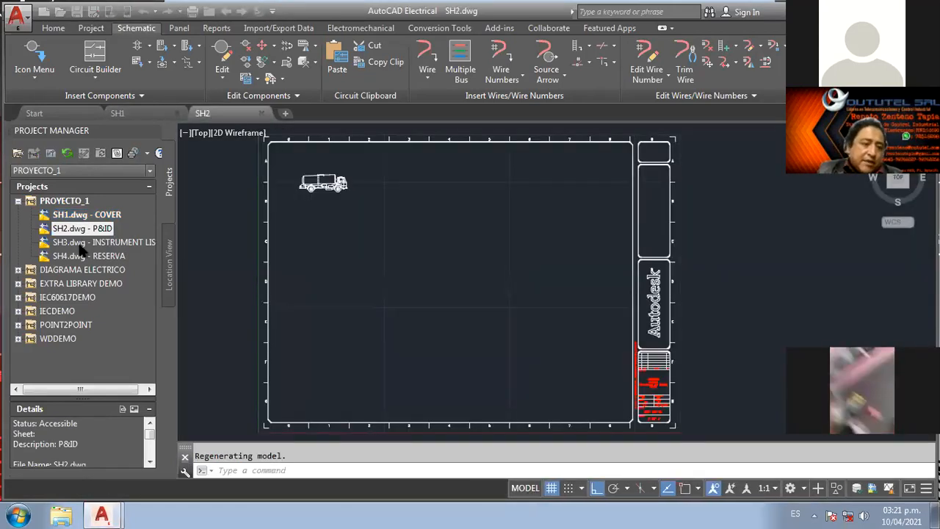
click(78, 242)
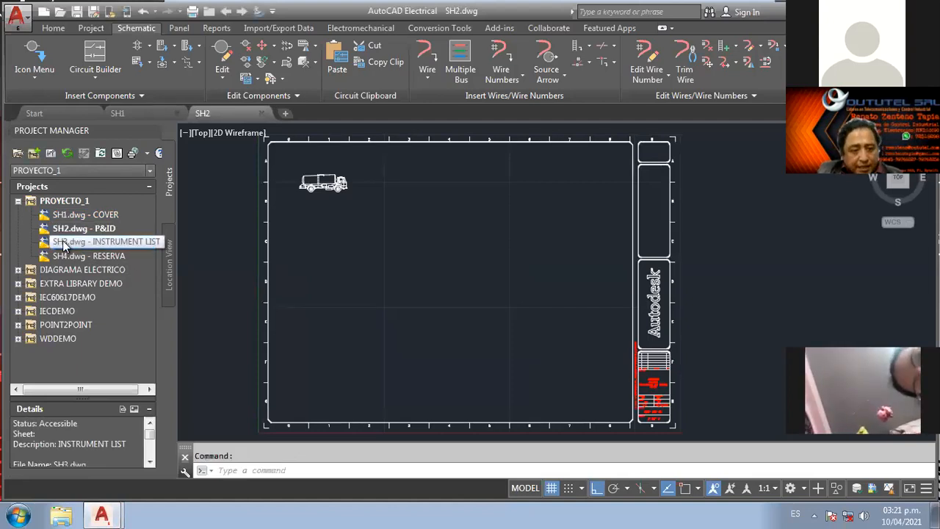
double_click(88, 241)
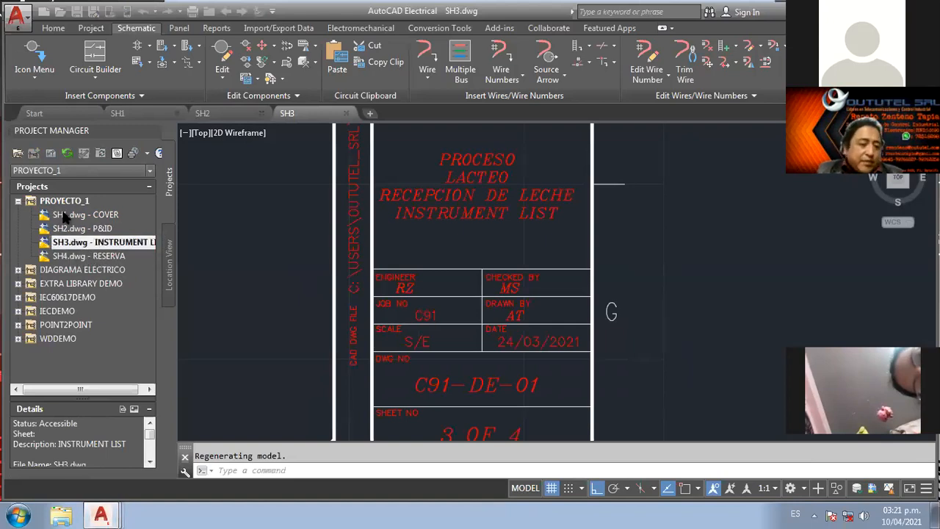
click(104, 215)
click(105, 229)
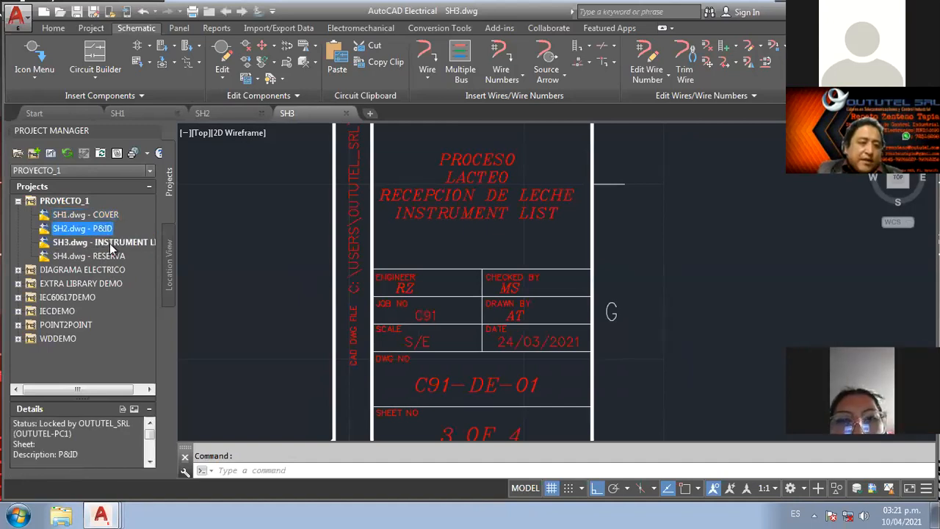
click(109, 257)
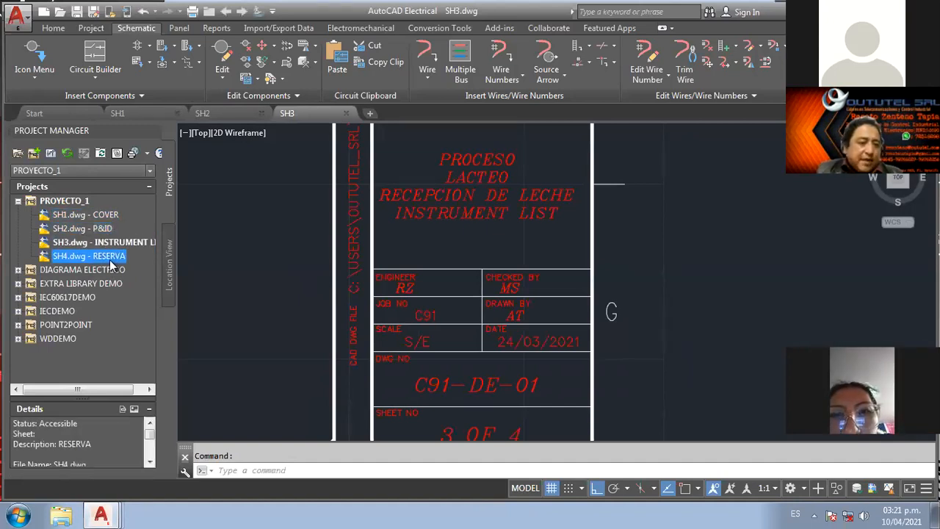
- Set Description 1 of SH3.dwg to PWR in its drawing properties
click(84, 242)
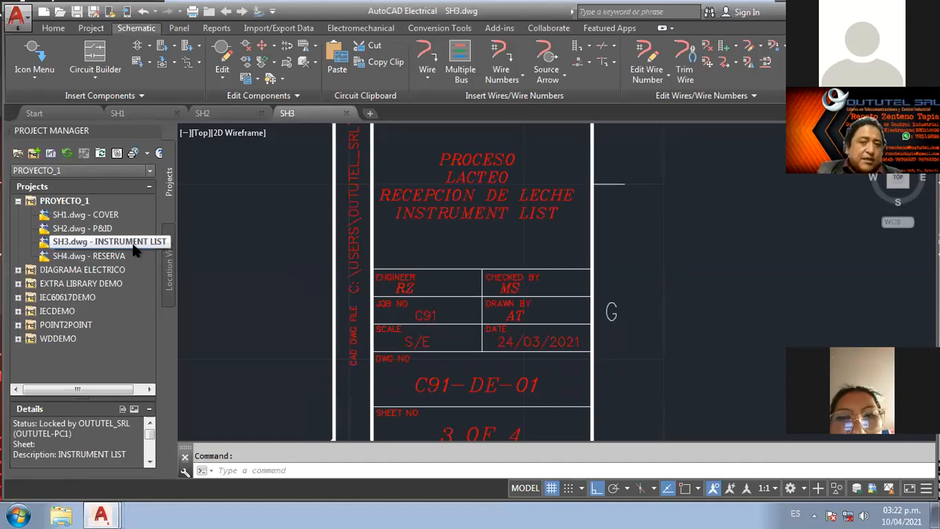
right_click(119, 248)
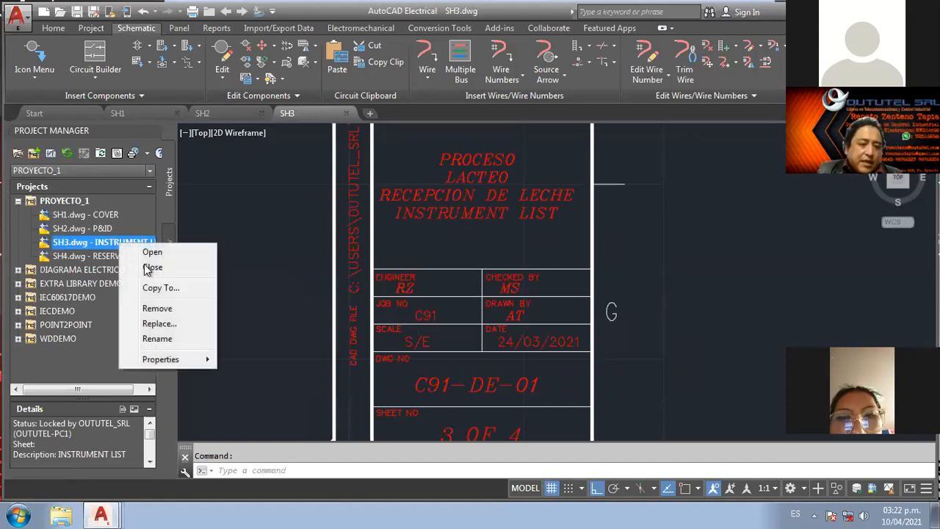
mouse_move(189, 359)
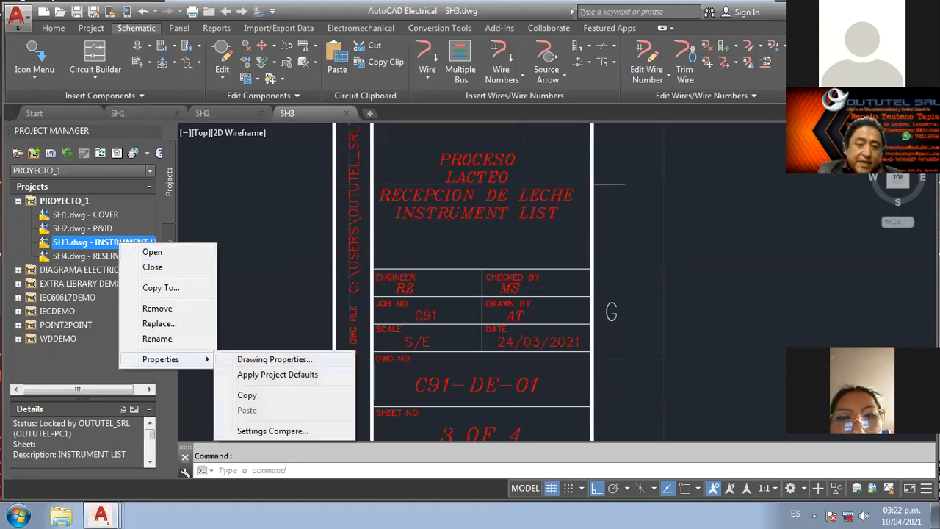
click(279, 360)
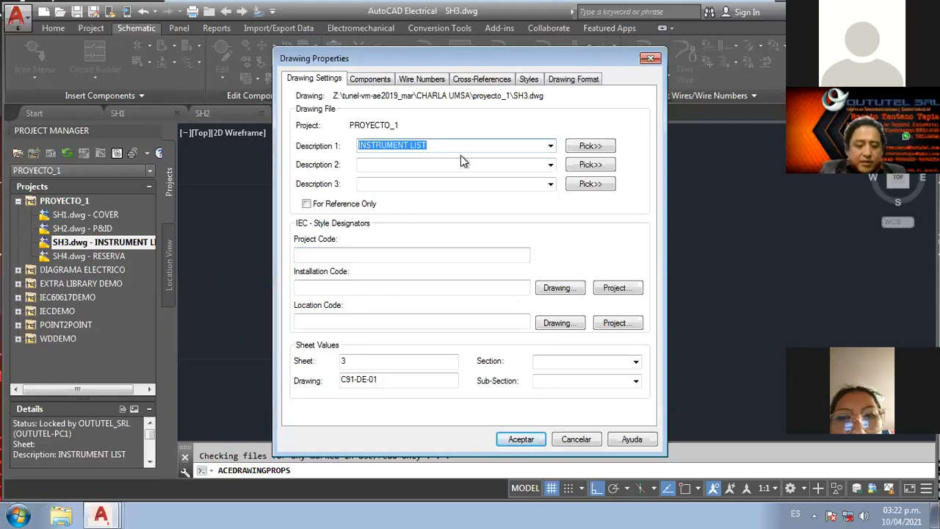
text(PWR)
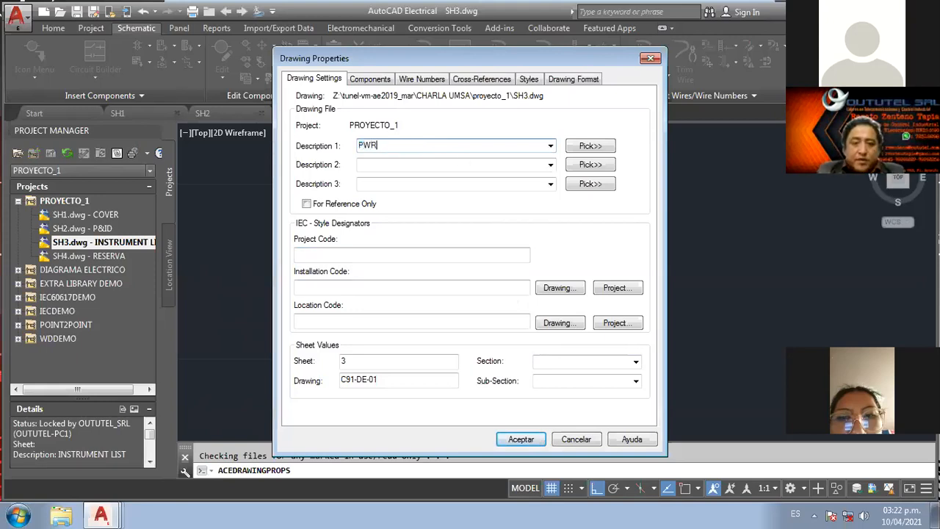
click(533, 443)
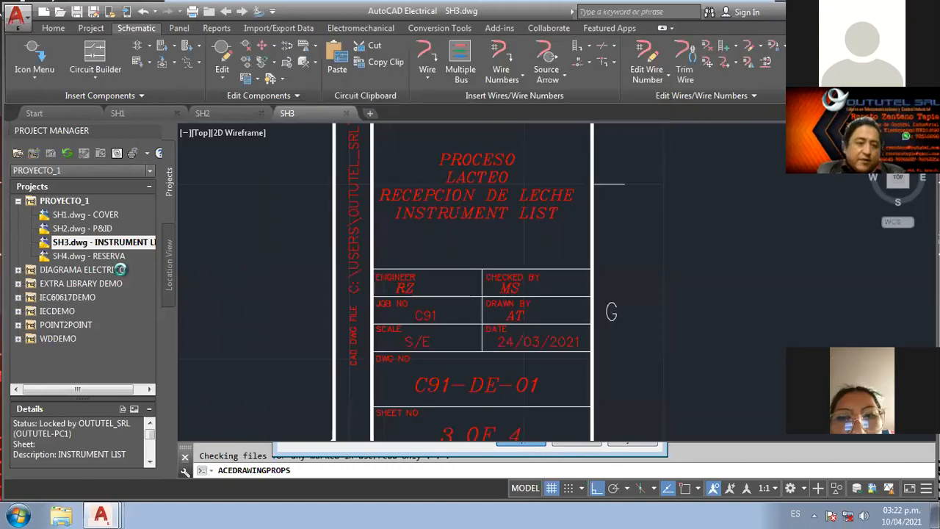
- Set Description 1 of SH4.dwg to CNTR in its drawing properties and refresh the project list
click(86, 257)
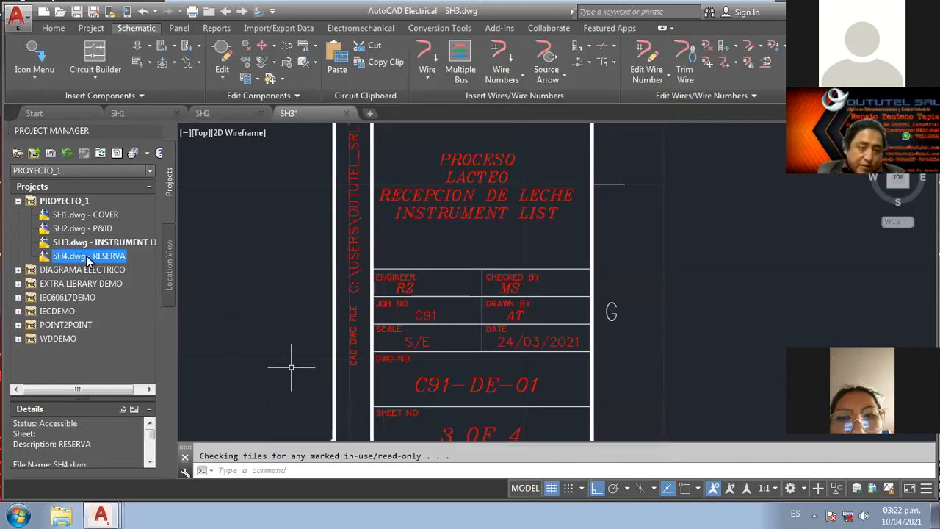
right_click(86, 258)
mouse_move(134, 373)
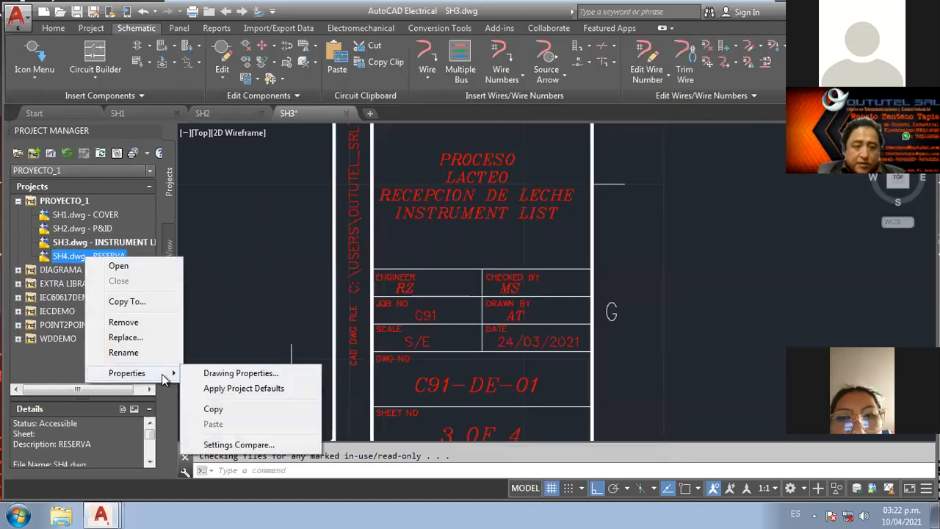
click(220, 373)
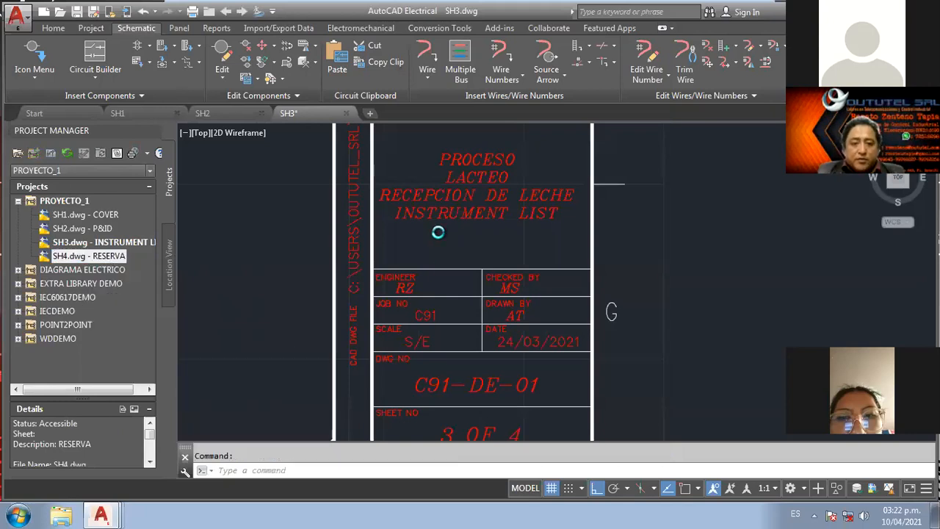
text(CNTR)
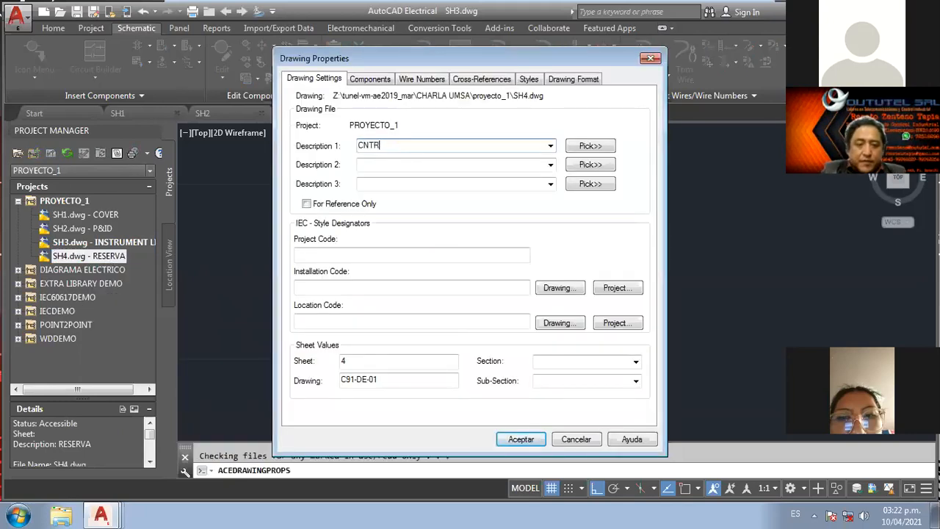
click(522, 437)
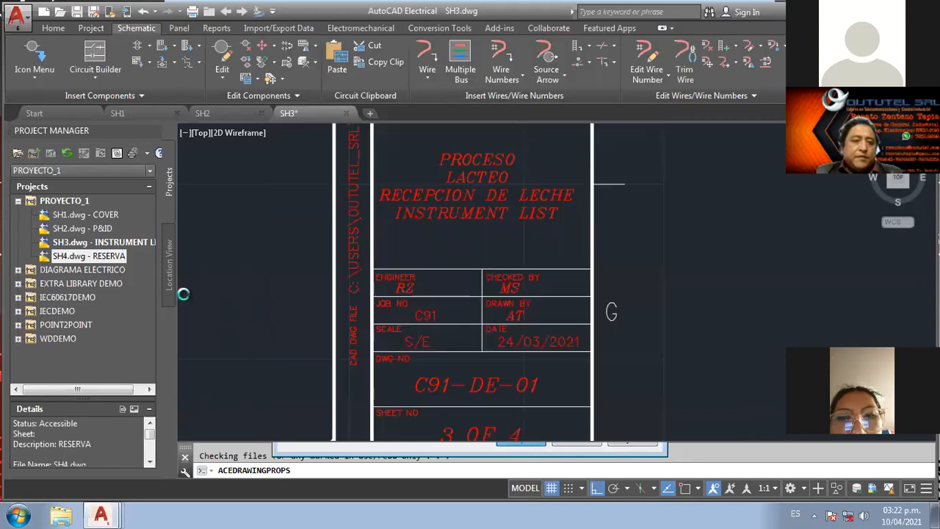
click(66, 154)
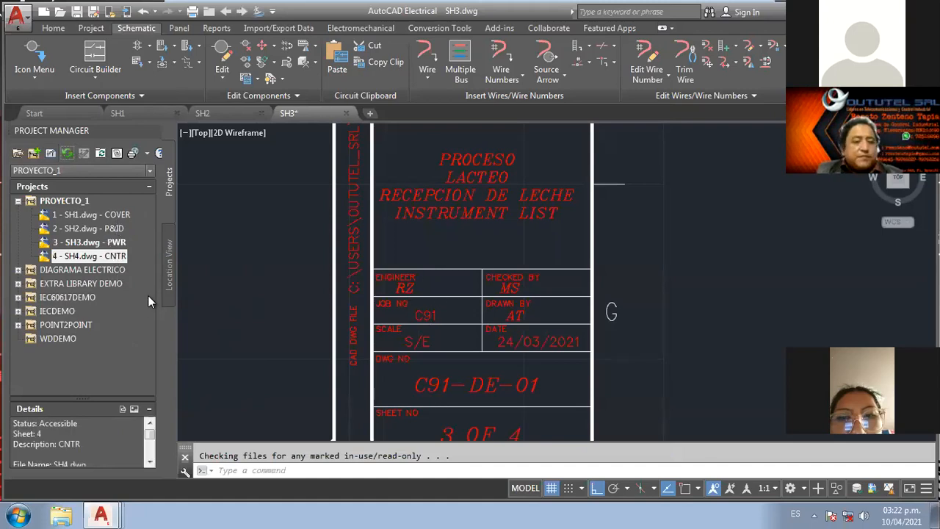
- Make the SH2.dwg P&ID sheet with the tanker truck the active drawing
double_click(92, 229)
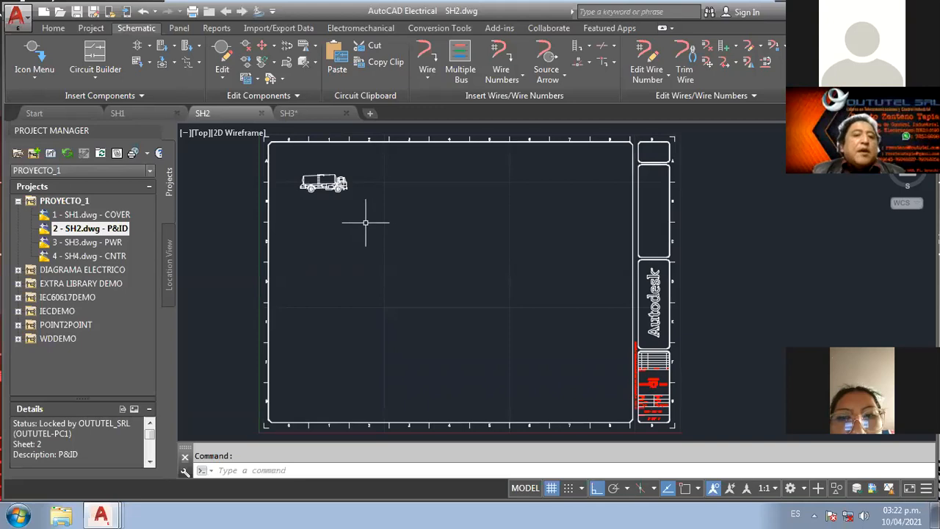
middle_drag(338, 235, 343, 272)
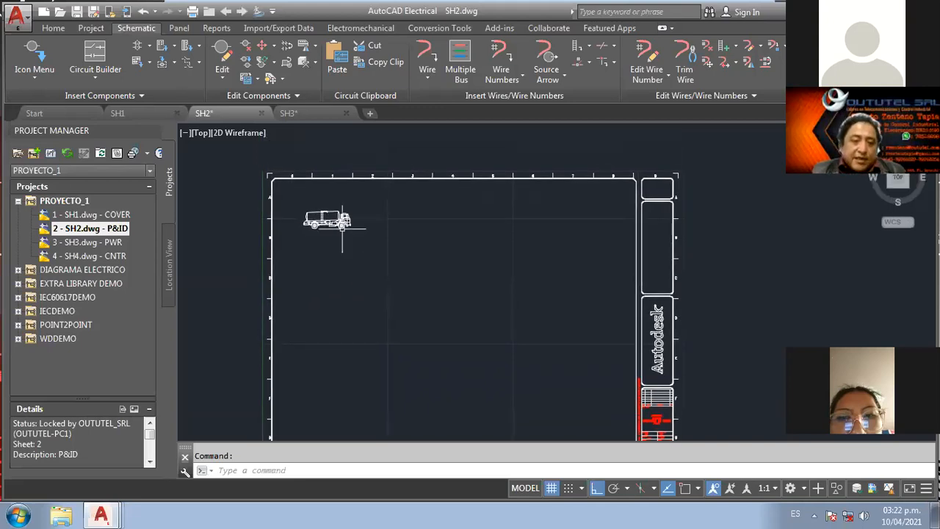
scroll(344, 235, up, 2)
scroll(370, 279, up, 2)
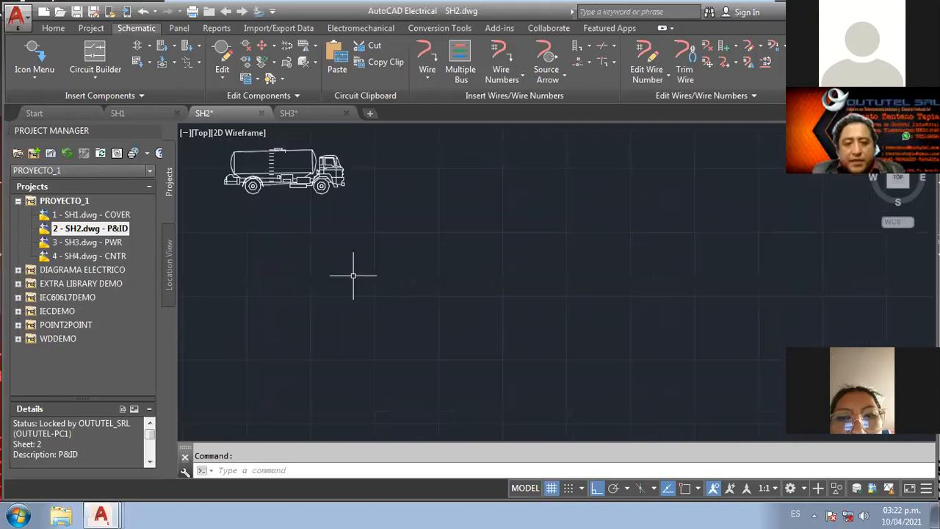
scroll(371, 273, down, 1)
scroll(384, 273, down, 2)
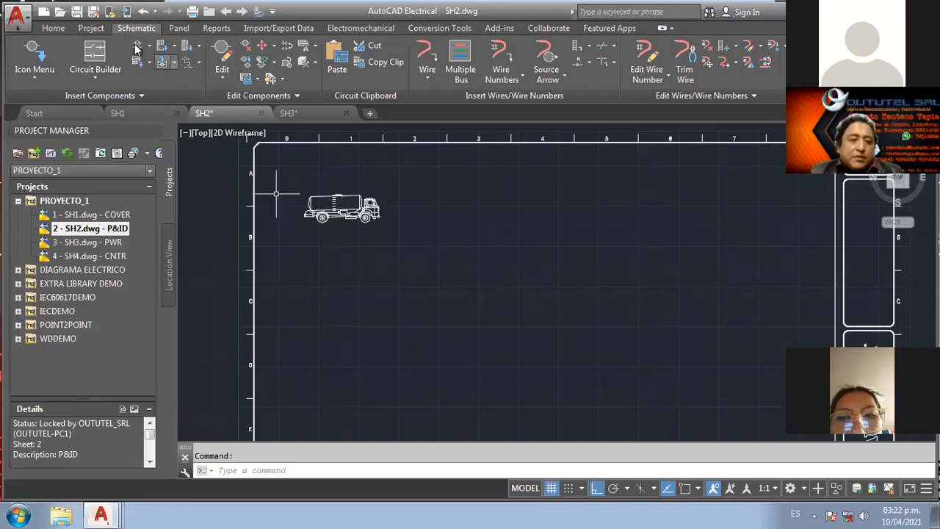
- Insert a horizontal P&ID Tank symbol at schematic scale 14 below and to the right of the tanker truck
click(127, 96)
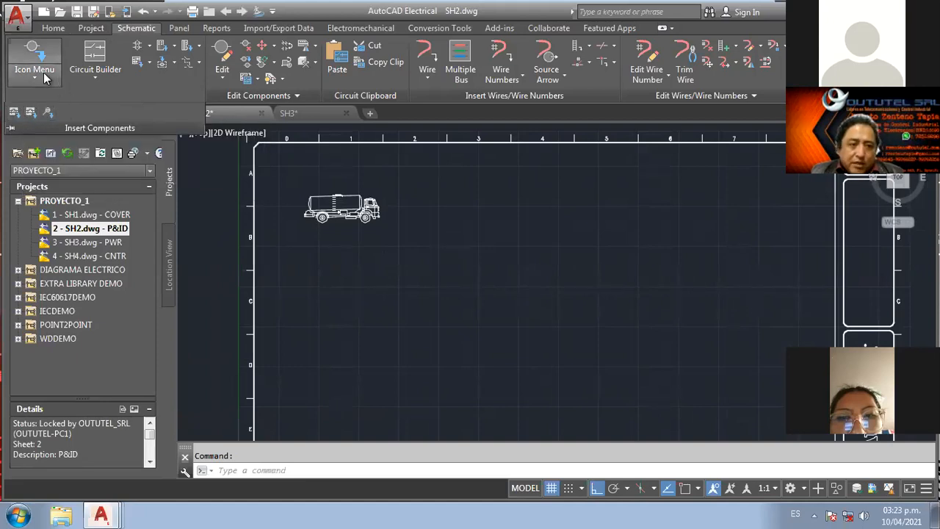
click(49, 113)
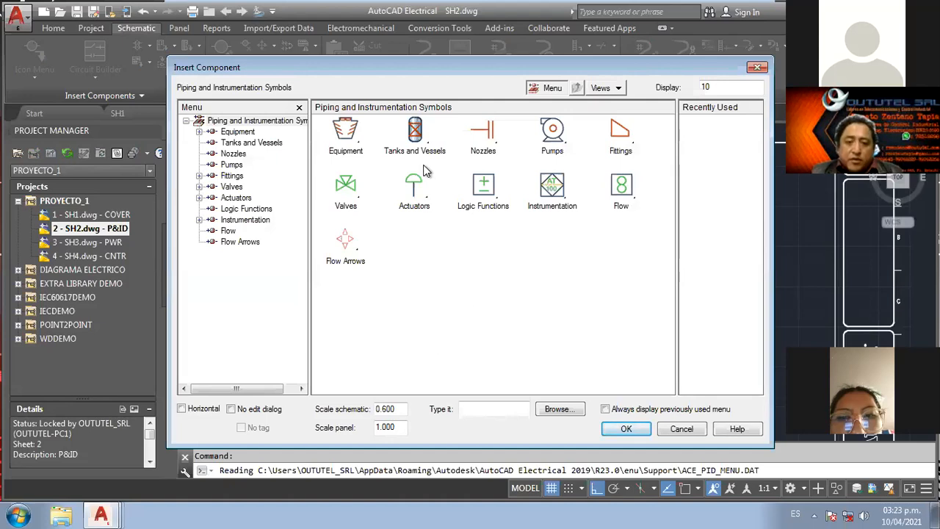
click(415, 140)
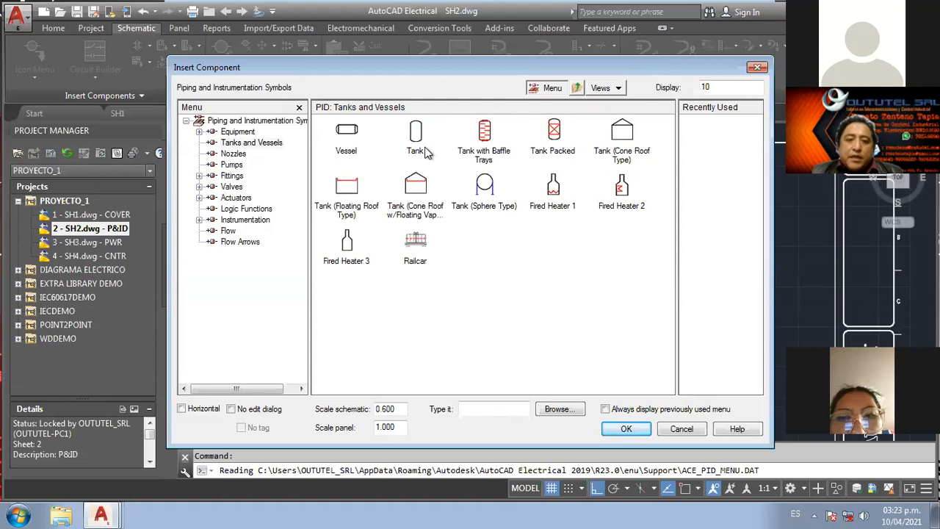
click(182, 410)
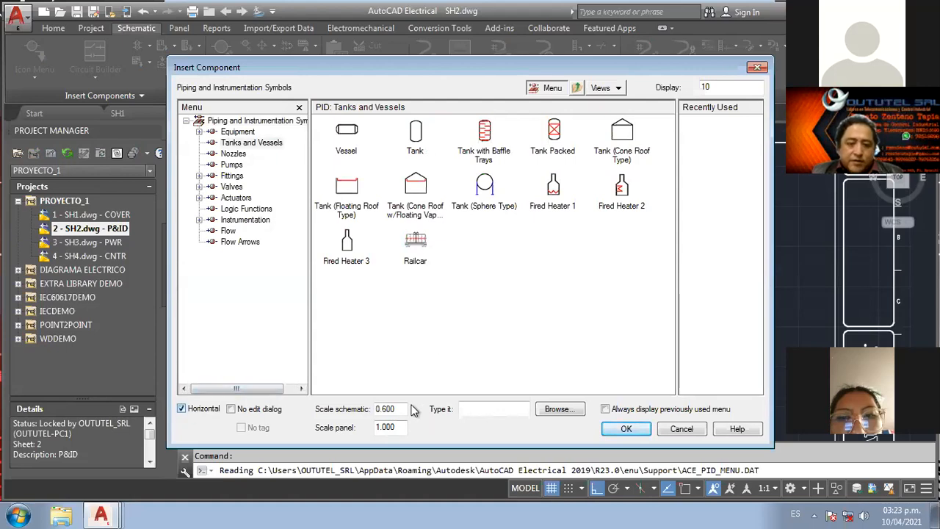
double_click(362, 411)
text(14)
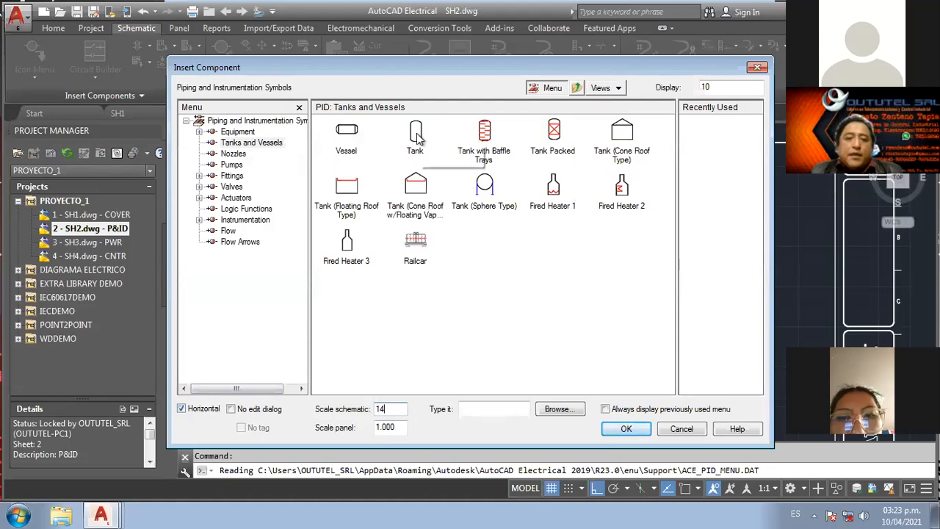
click(416, 136)
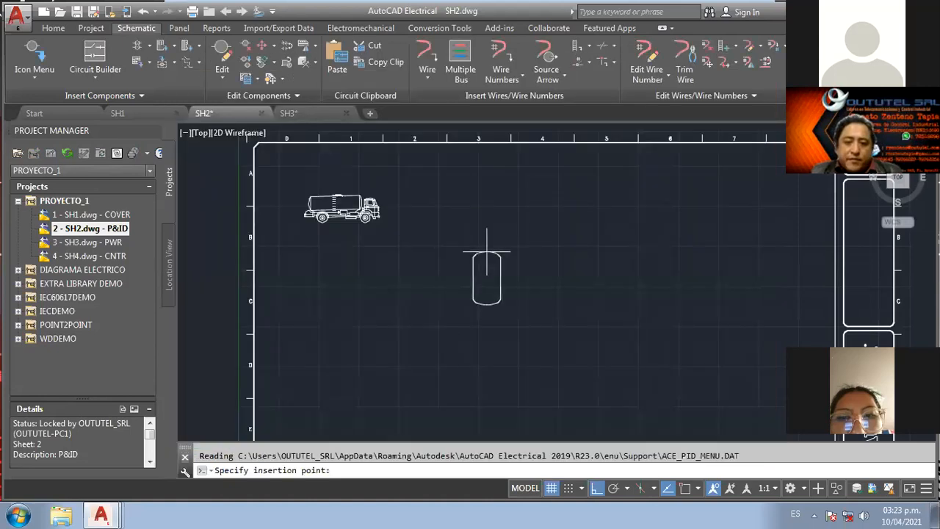
click(585, 276)
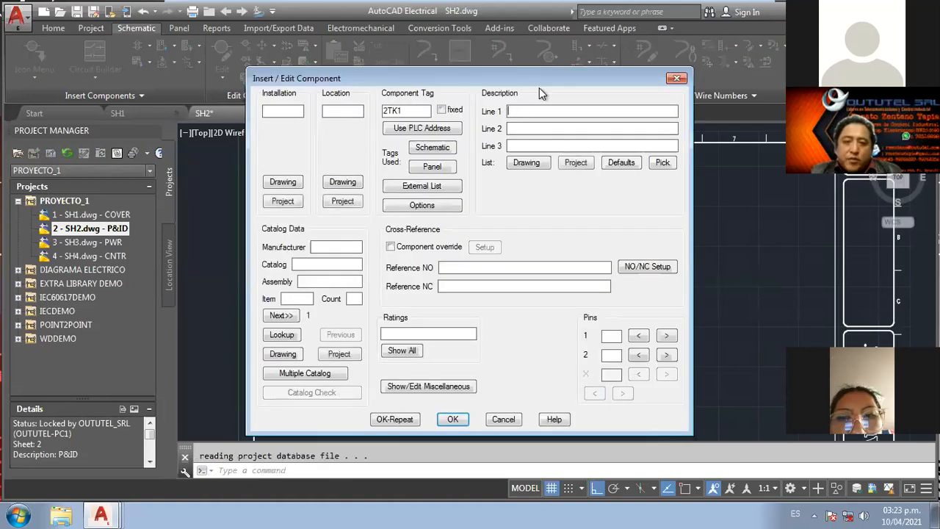
- Describe the tank as TANQUE DE RECEPCION on line 1 and DE LECHE on line 2, and fix its component tag
drag(539, 88, 359, 79)
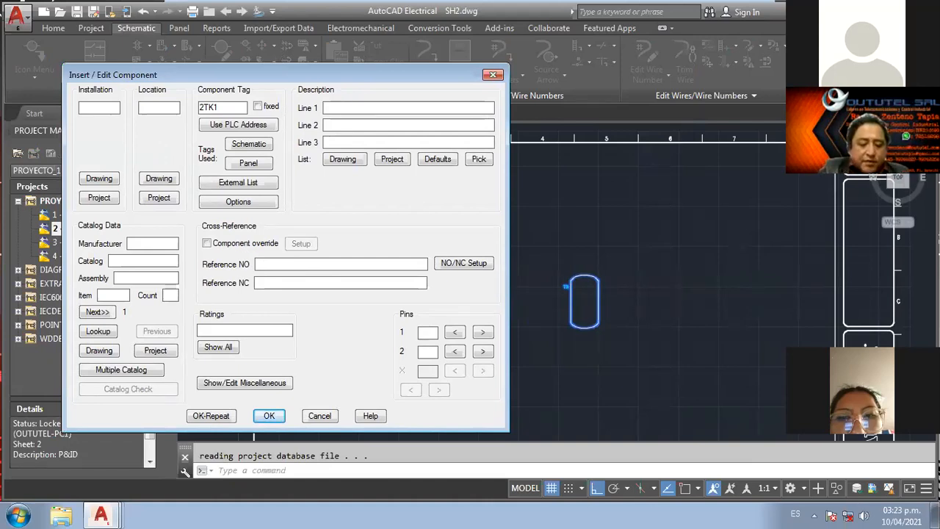
text(ANQUE DE RECEPCION)
key(Tab)
text(D)
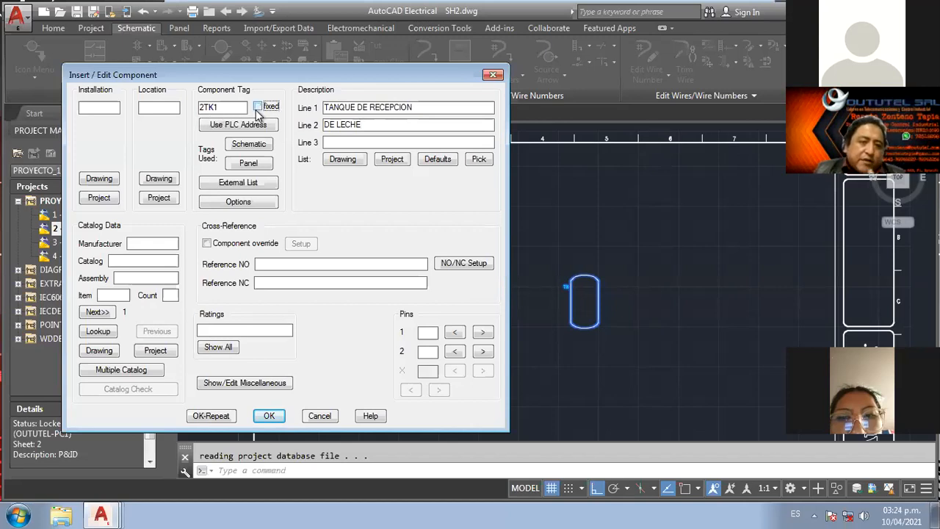
click(257, 107)
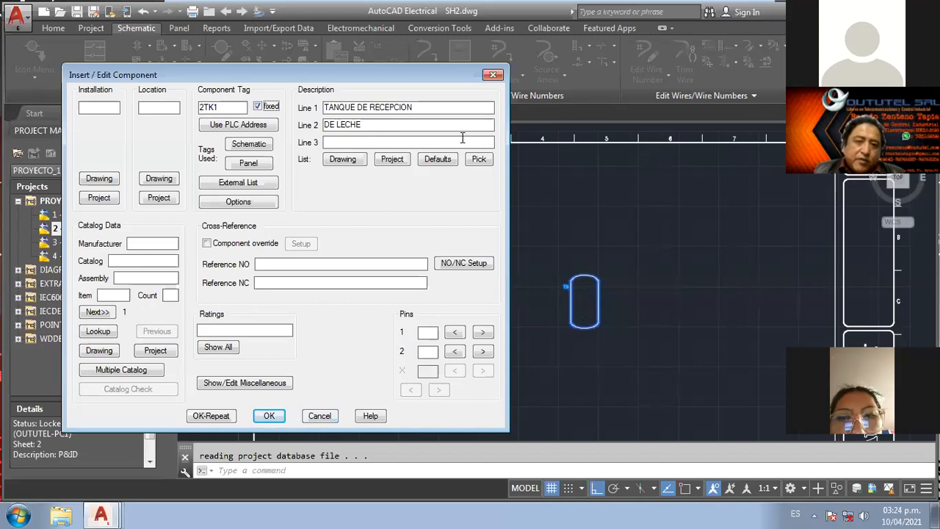
click(270, 416)
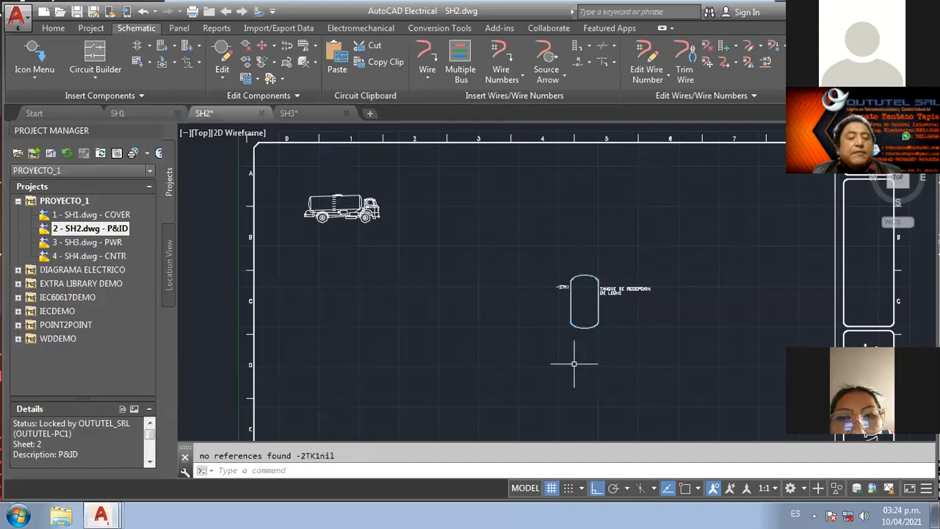
- Insert a Centrifugal Pump 2 symbol between the tanker truck and the milk reception tank
middle_drag(521, 342, 484, 318)
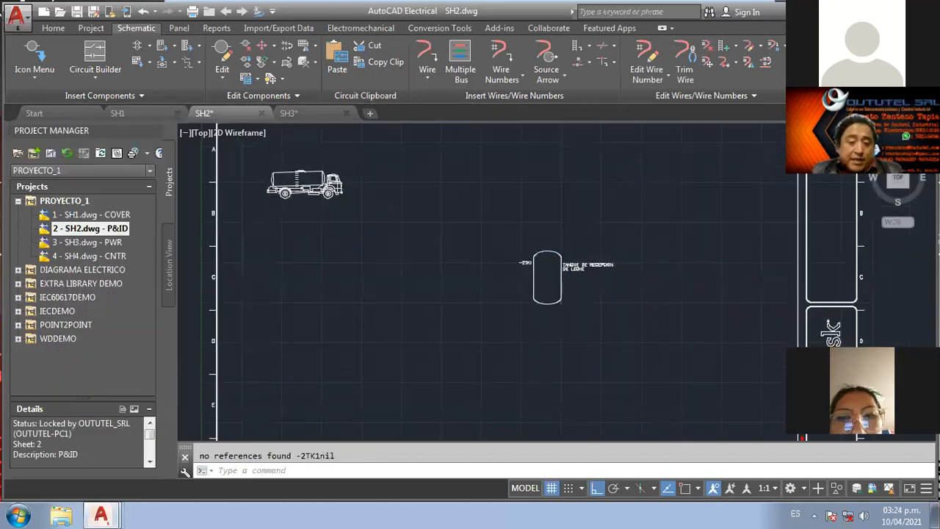
click(120, 98)
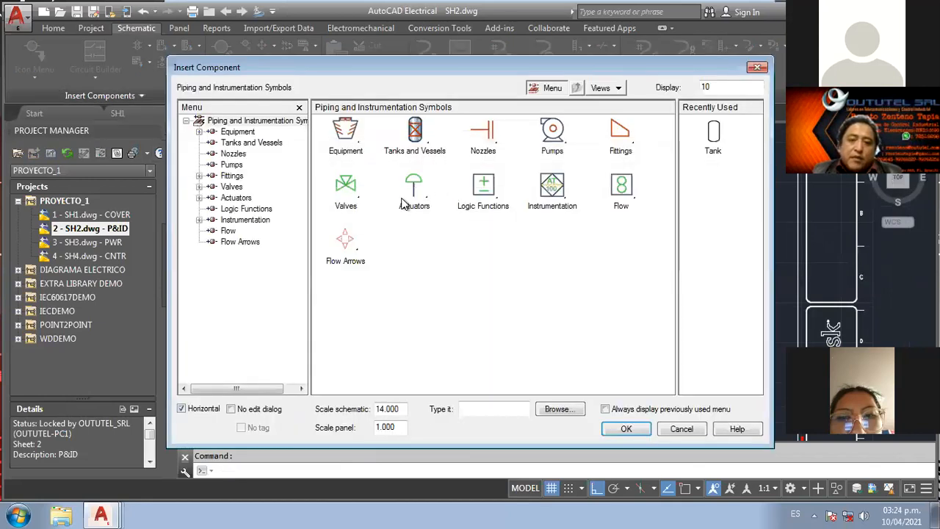
click(553, 163)
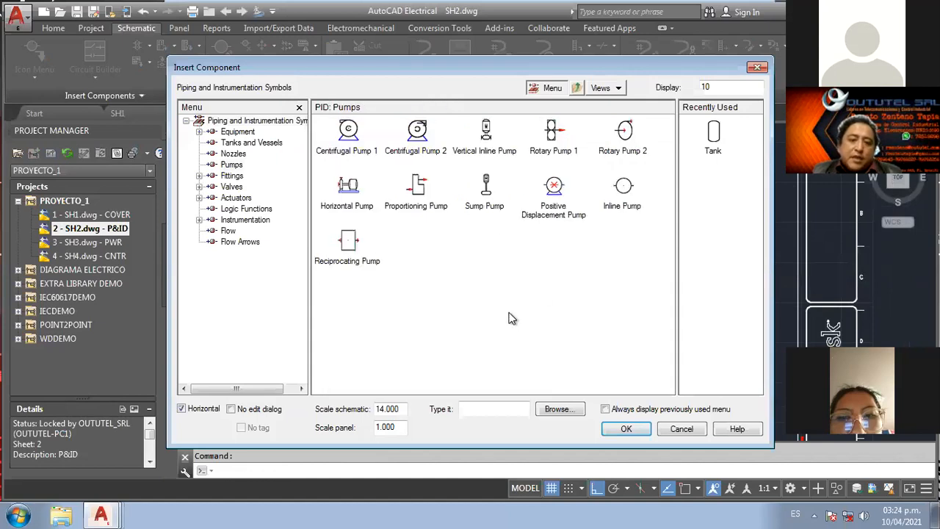
click(417, 132)
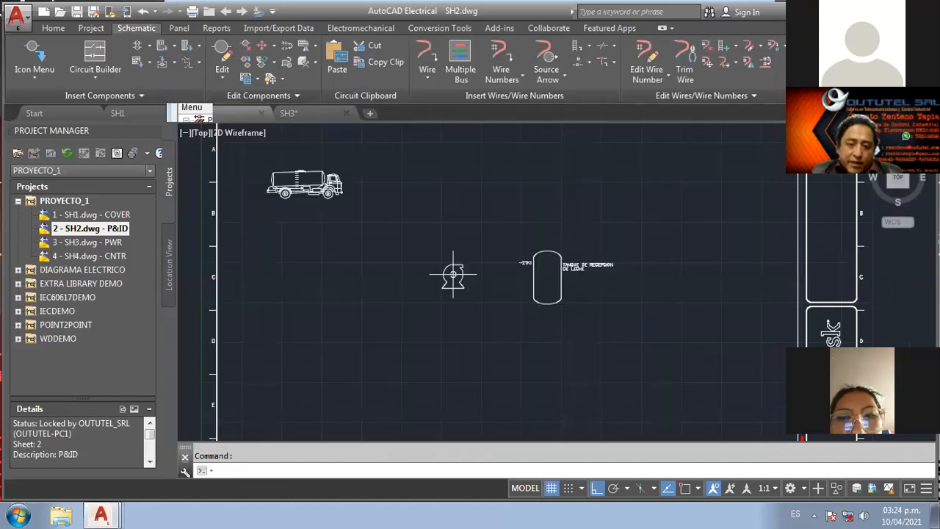
click(407, 285)
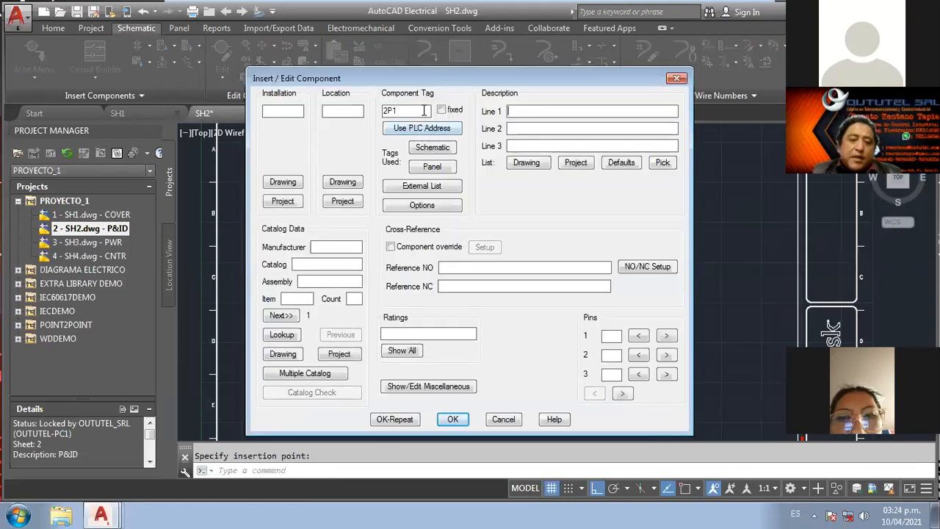
- Fix the pump's component tag and describe it as BOMBA 1 DE on line 1 and DECARGA DE LECHE on line 2
click(440, 109)
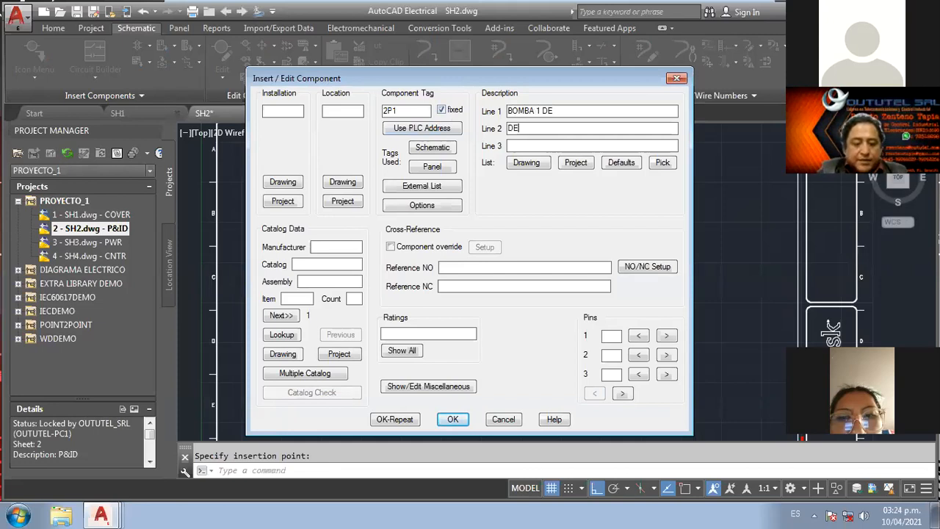
text(LECHE)
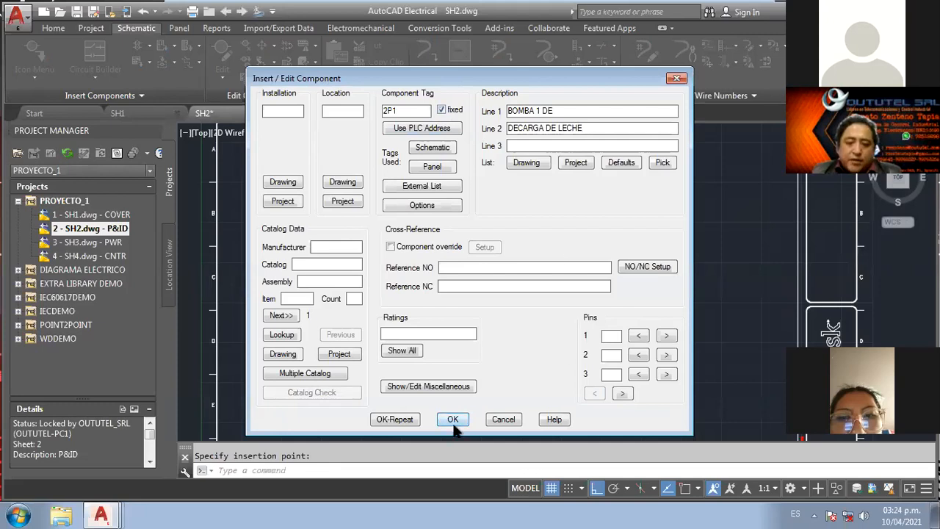
click(453, 420)
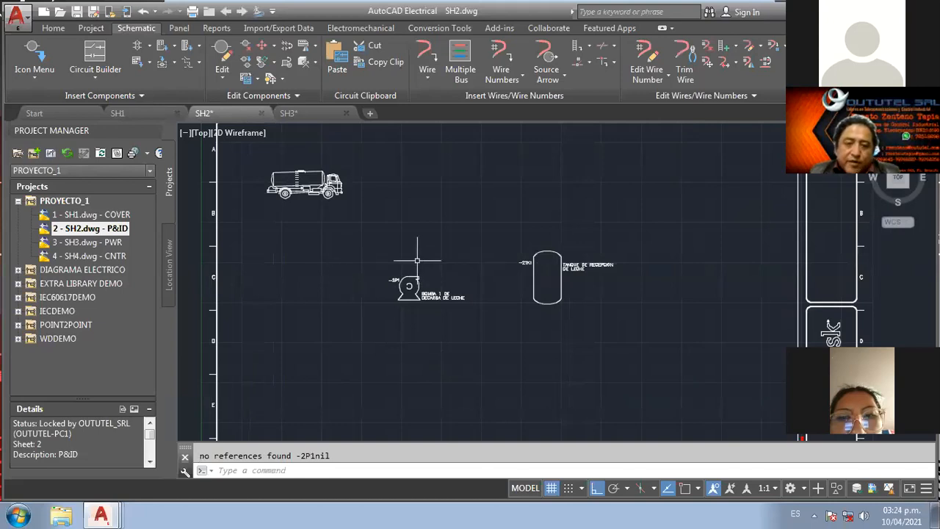
- Insert two Globe Valve Normally Closed symbols with fixed tags, one before the pump and one between pump and tank
click(103, 95)
click(49, 113)
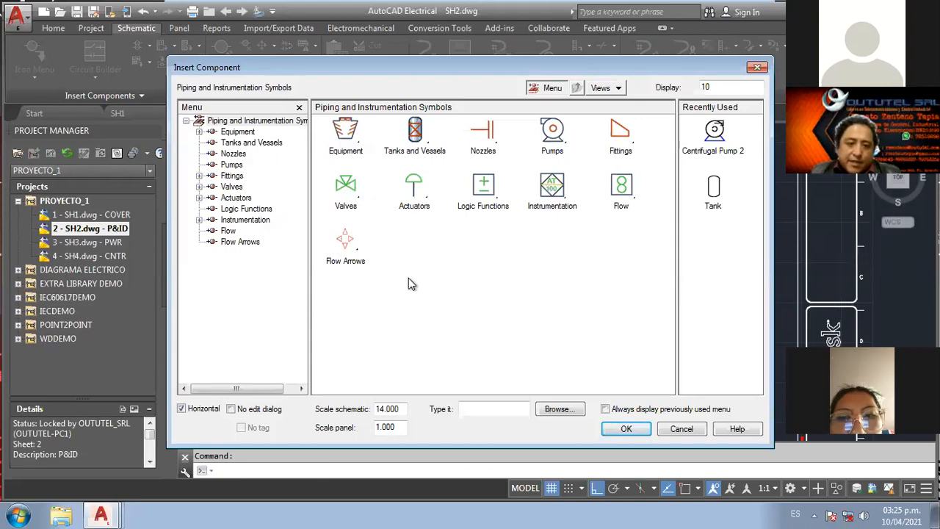
click(345, 186)
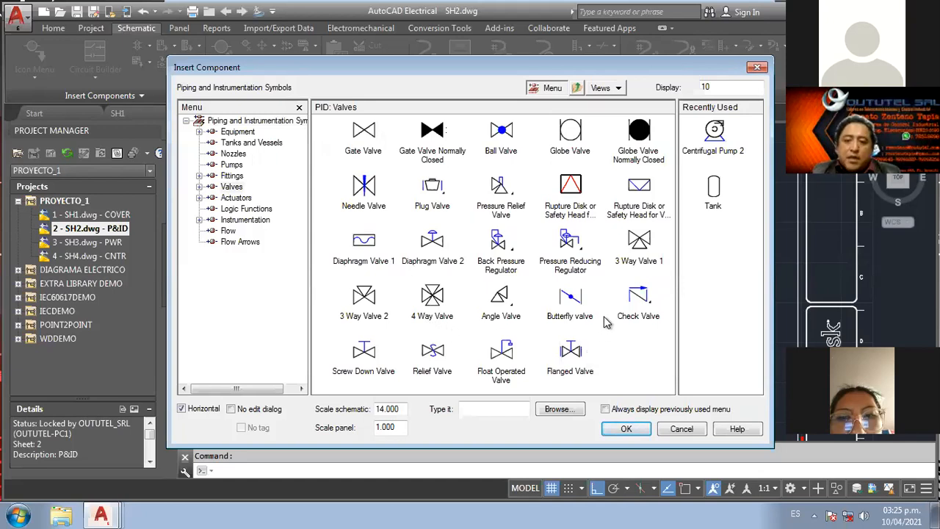
click(643, 150)
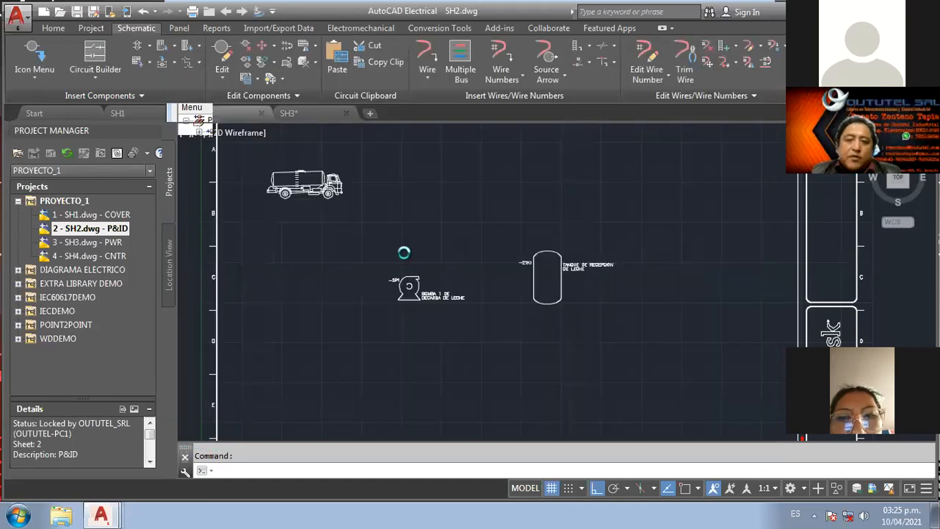
click(346, 282)
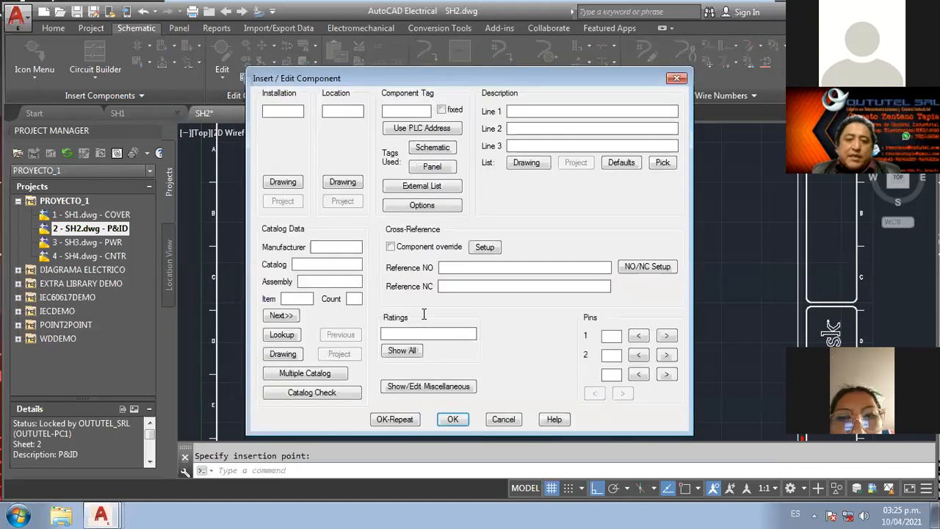
click(441, 110)
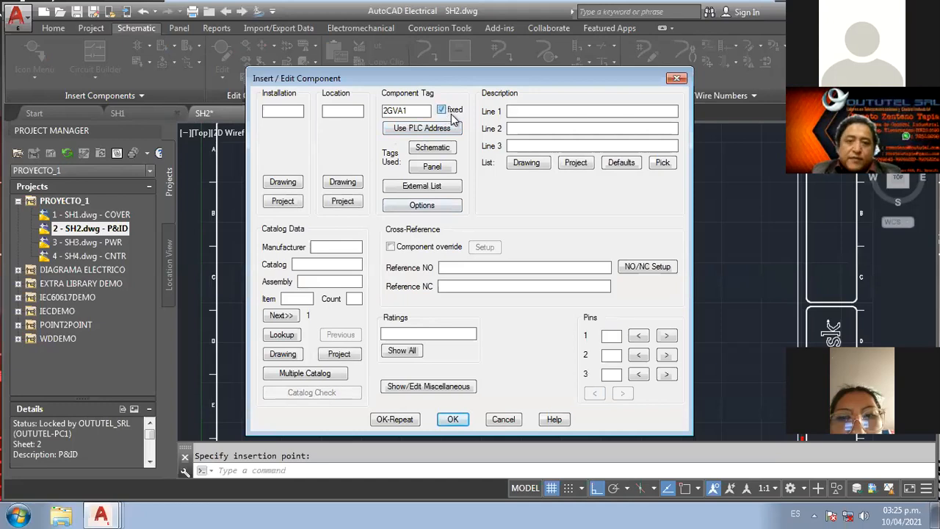
click(393, 420)
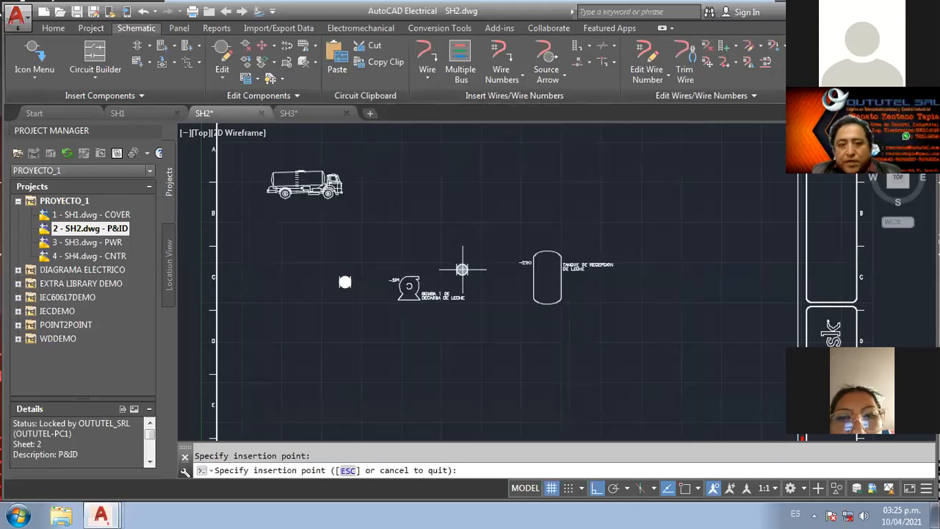
click(474, 273)
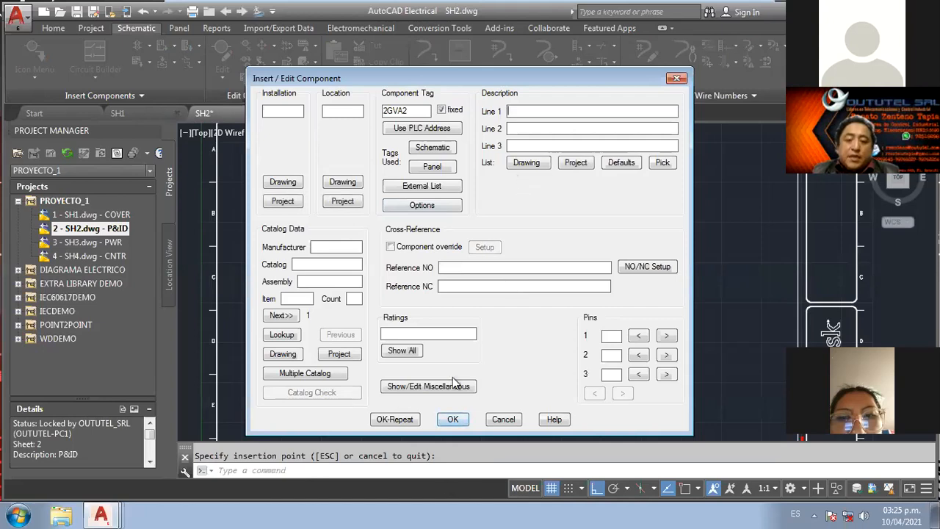
click(452, 419)
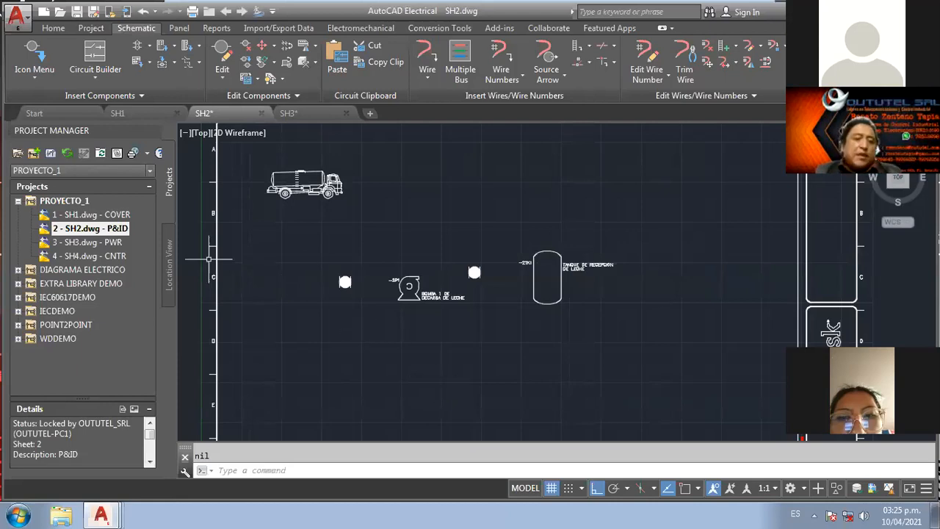
- Make the SH3.dwg PWR sheet the active drawing and bring its whole empty frame into view
click(73, 244)
double_click(72, 246)
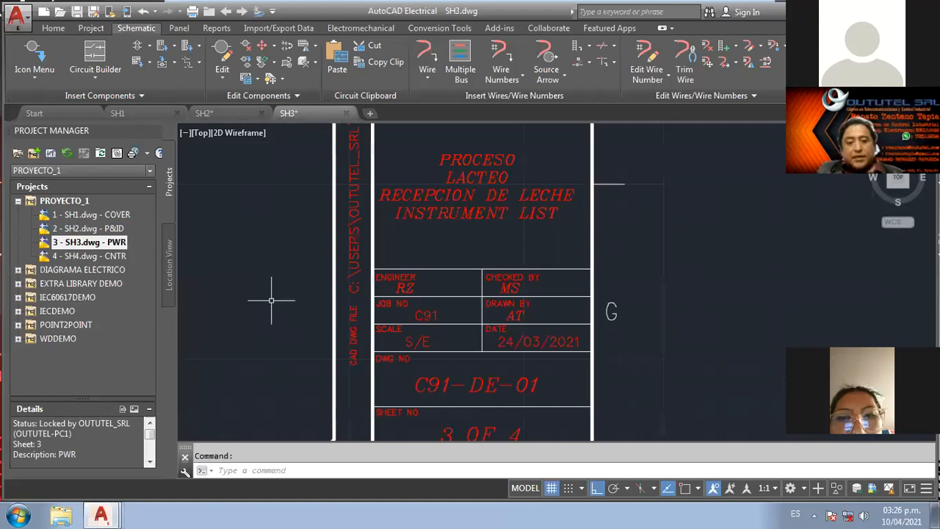
scroll(271, 300, down, 4)
middle_drag(287, 315, 625, 387)
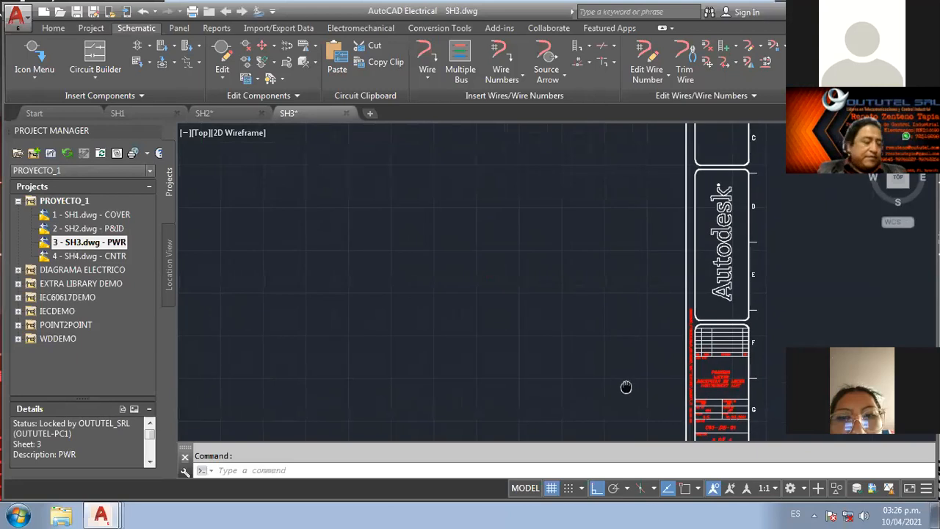
scroll(558, 321, down, 2)
mouse_move(464, 272)
middle_down()
mouse_move(450, 306)
mouse_move(450, 292)
middle_up()
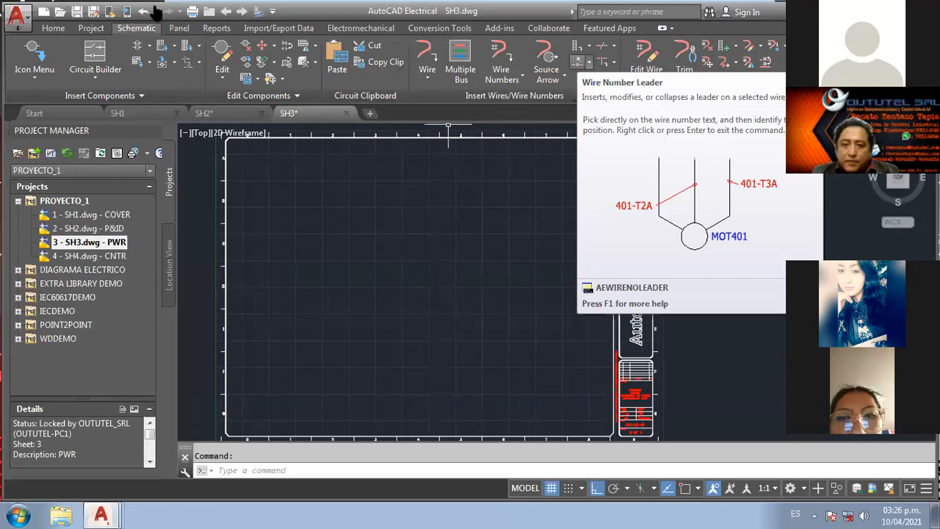
- Insert a 3 Phase ladder with a phase spacing of 12 across the upper part of the SH3 sheet
click(577, 47)
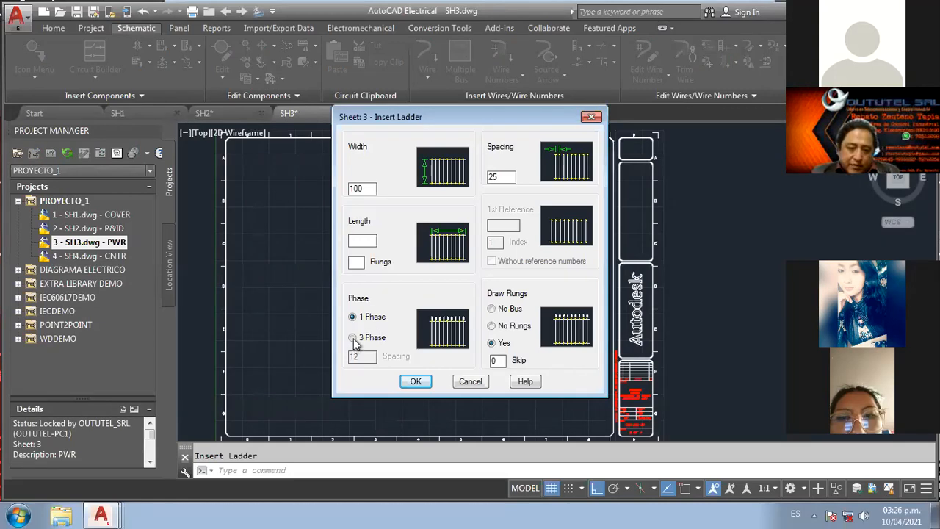
click(372, 341)
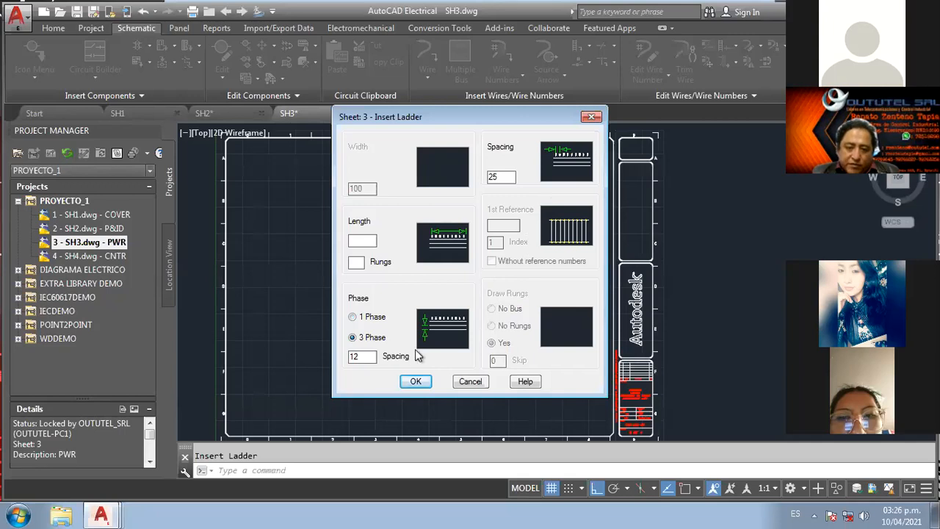
click(414, 381)
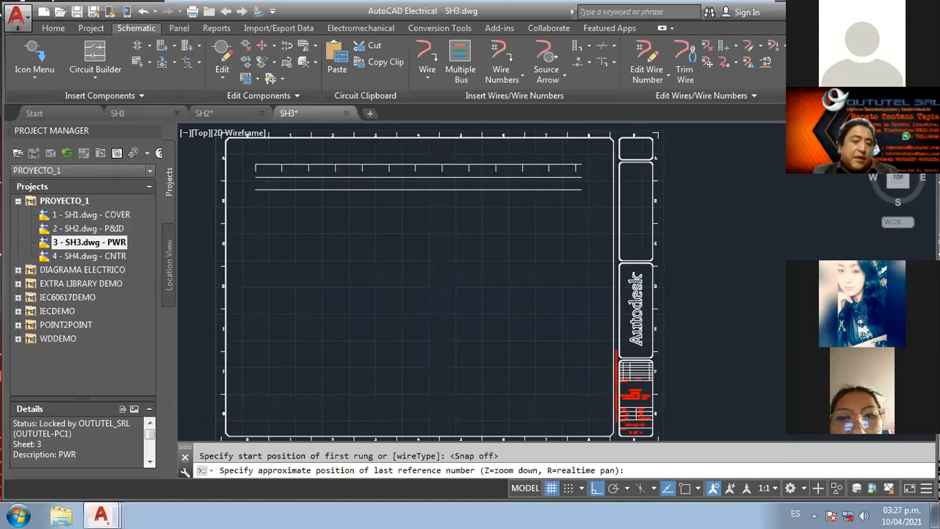
click(582, 177)
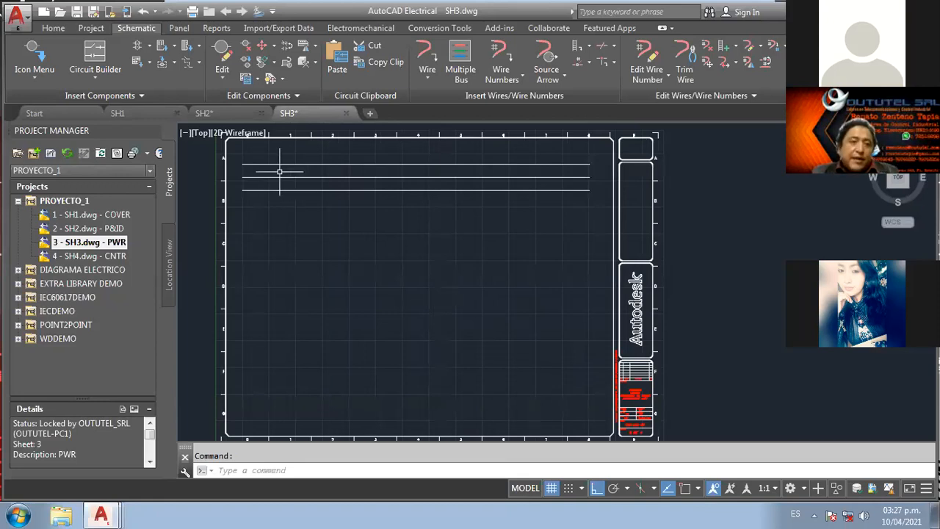
click(40, 56)
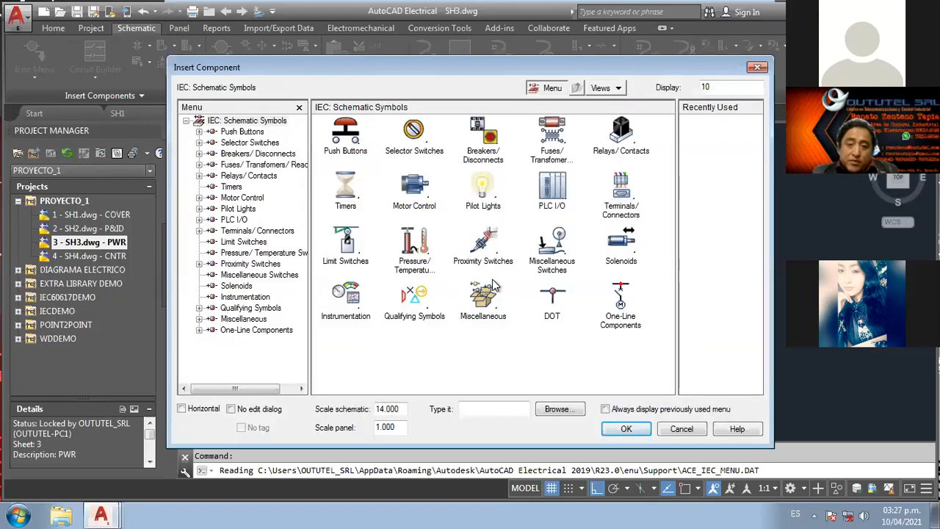
click(483, 140)
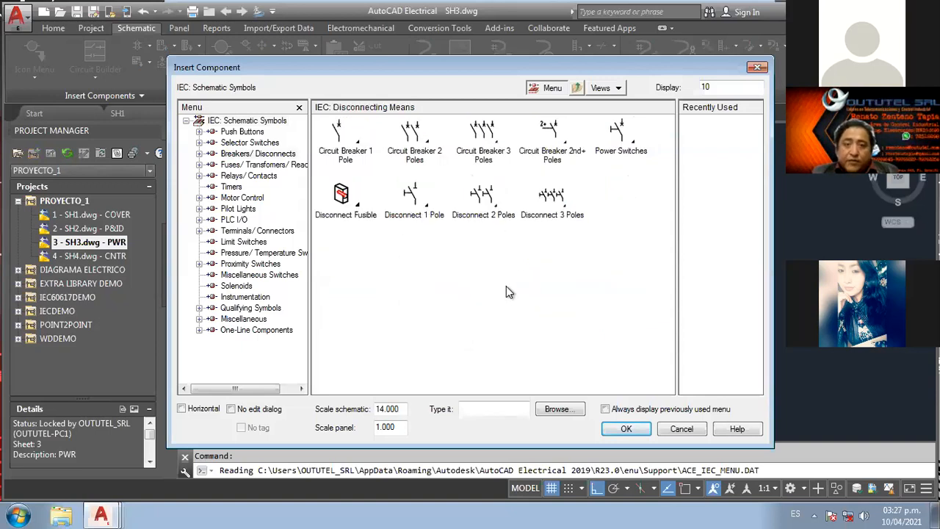
click(493, 176)
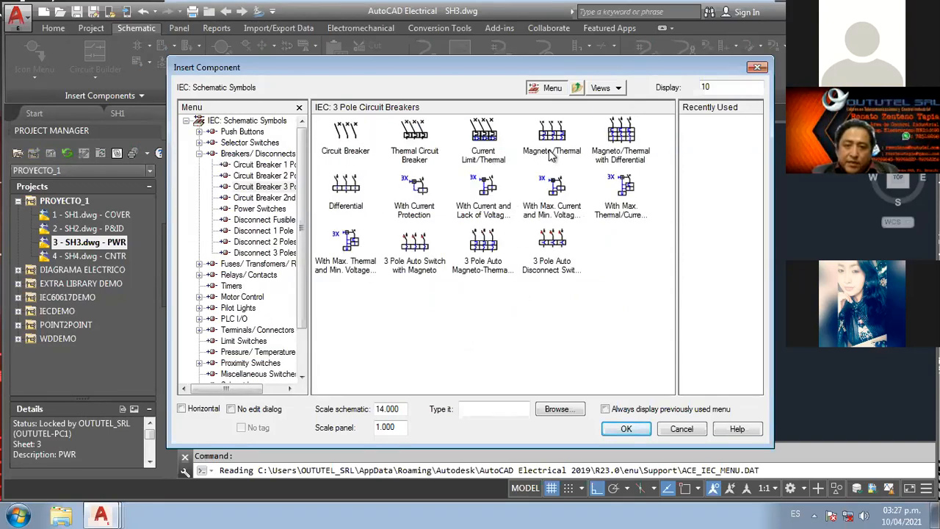
click(484, 133)
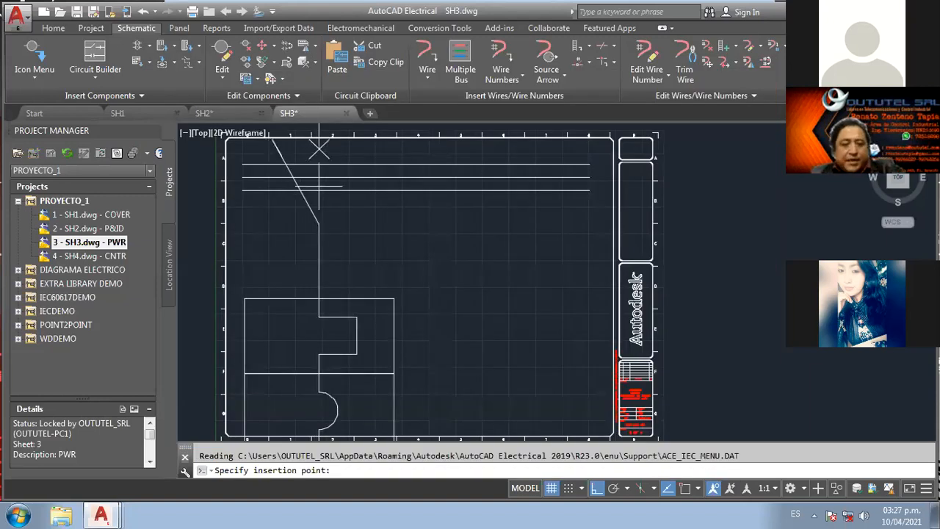
key(Escape)
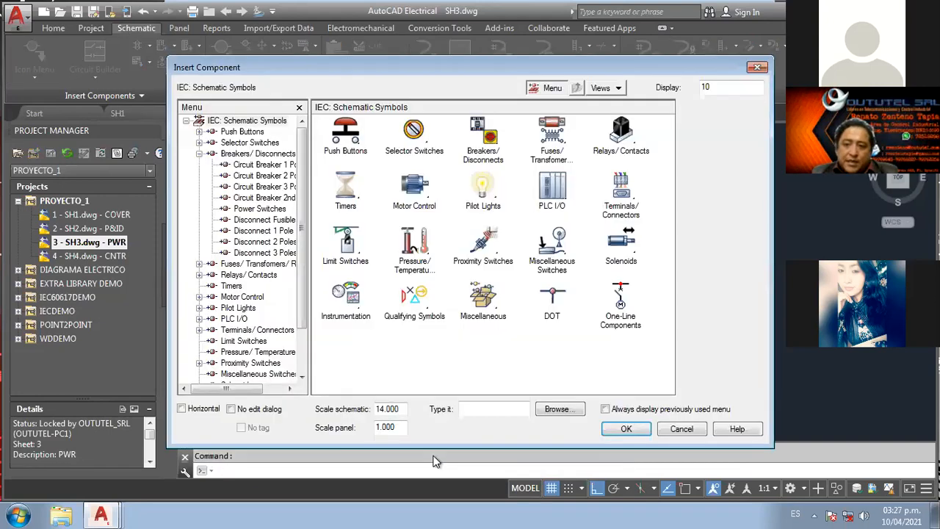
- Insert a three-pole Magneto/Thermal circuit breaker at schematic scale 0.6 near the ladder's left end, building down from the uppermost phase line
drag(403, 409, 373, 411)
text(0.6)
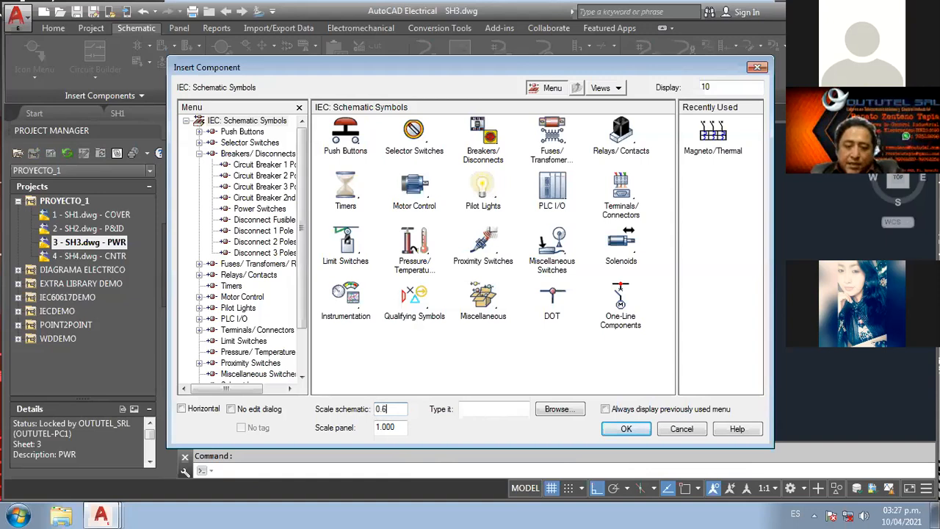
click(717, 153)
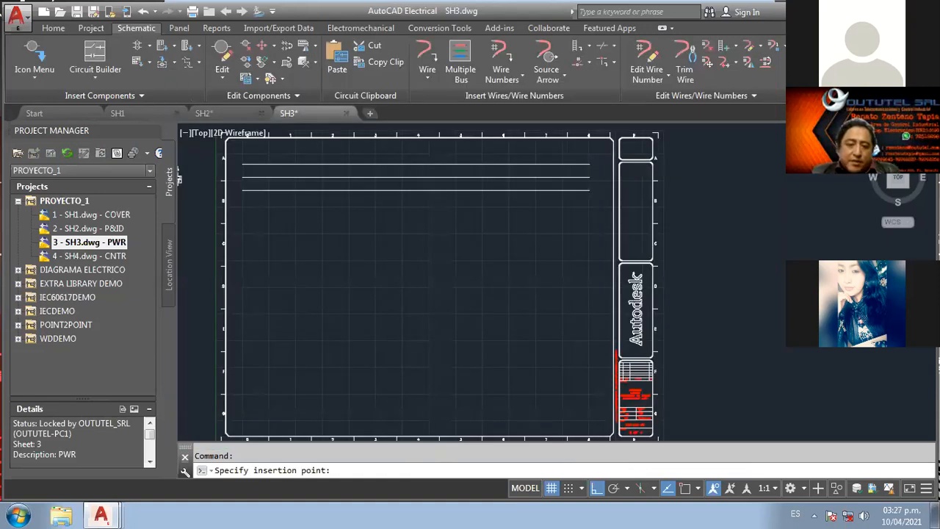
click(288, 165)
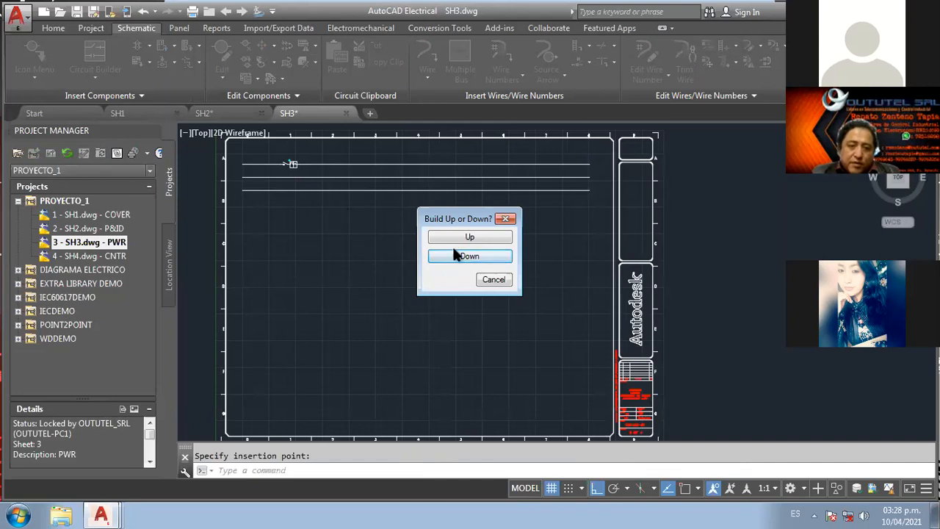
click(463, 261)
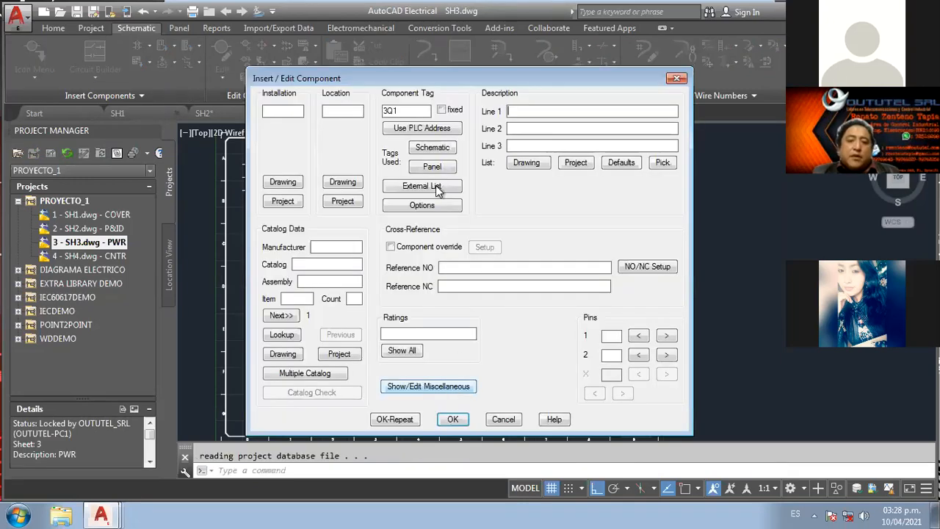
- Fix the breaker's component tag and describe it as INT. PPAL on line 1
click(441, 110)
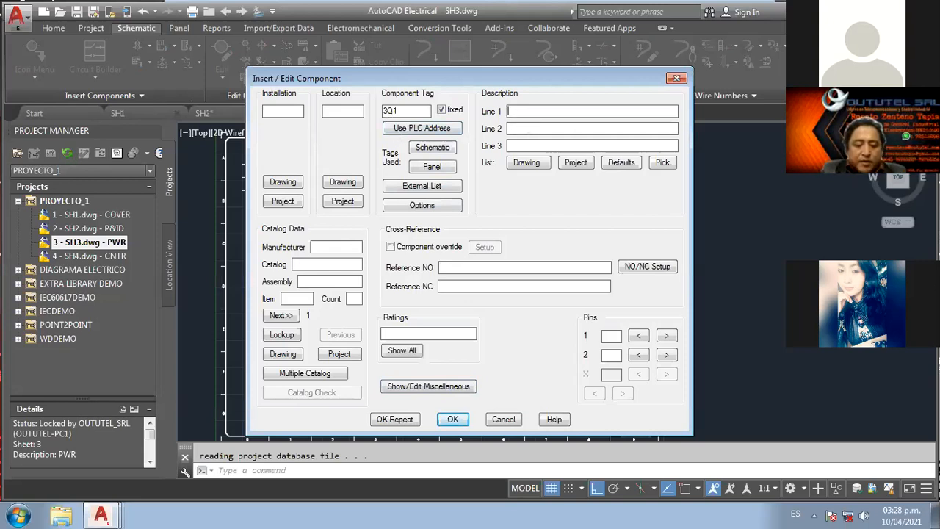
text(INT)
text(PPAL)
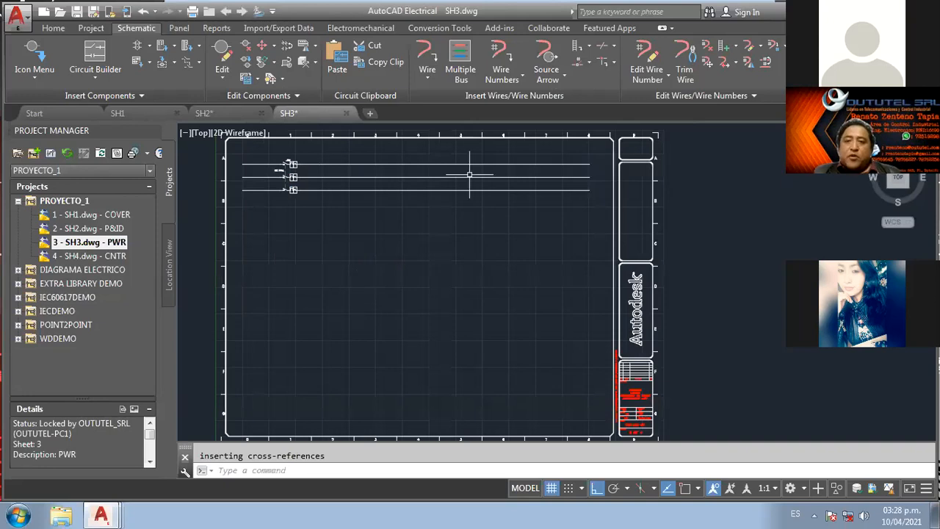
- Draw a three-wire bus with a spacing of 12 from the existing phase lines down to about mid-sheet, starting at the uppermost line
click(461, 73)
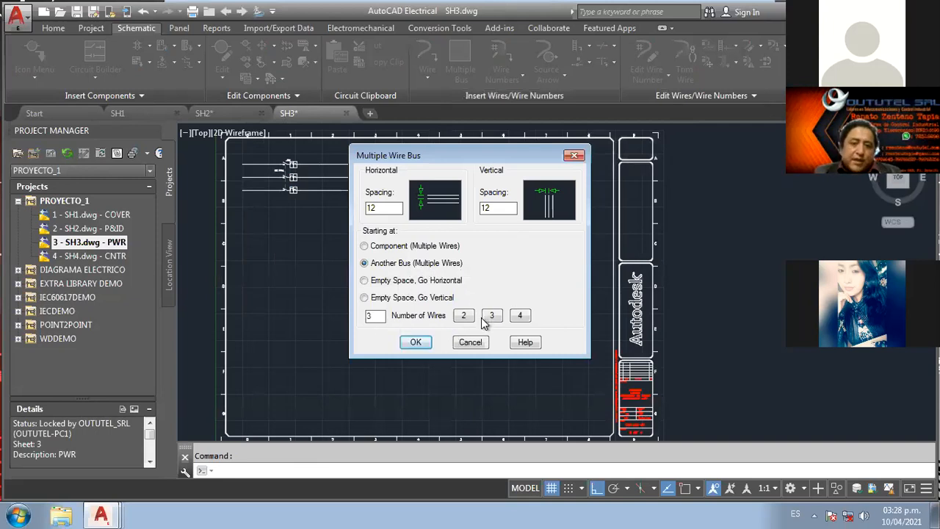
click(415, 341)
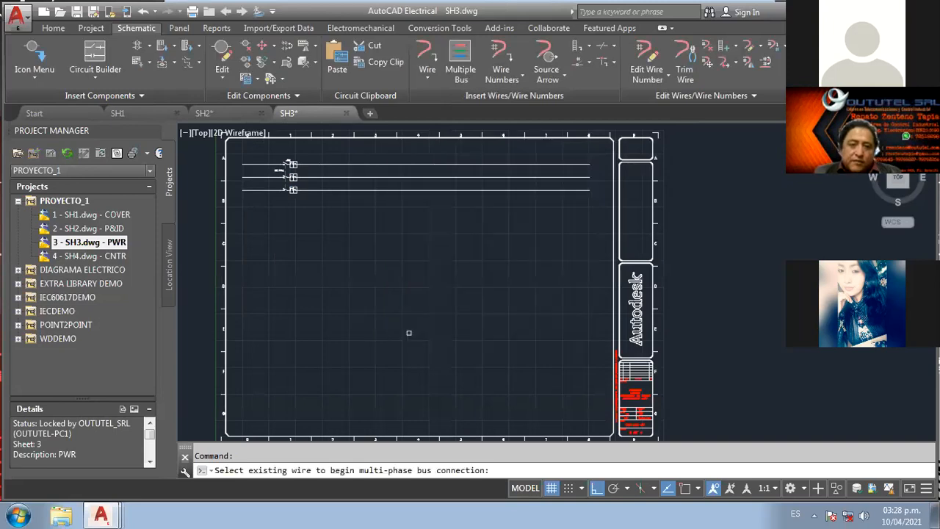
click(348, 164)
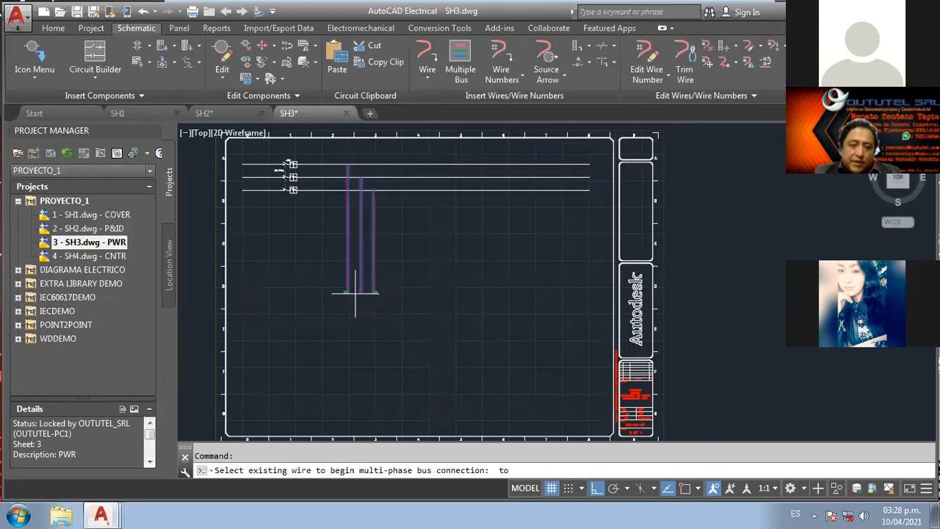
click(356, 313)
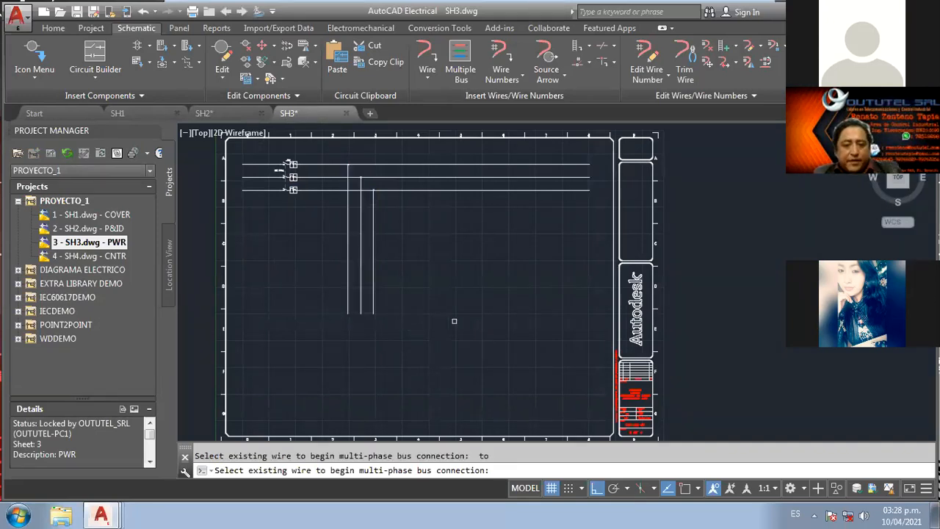
key(Escape)
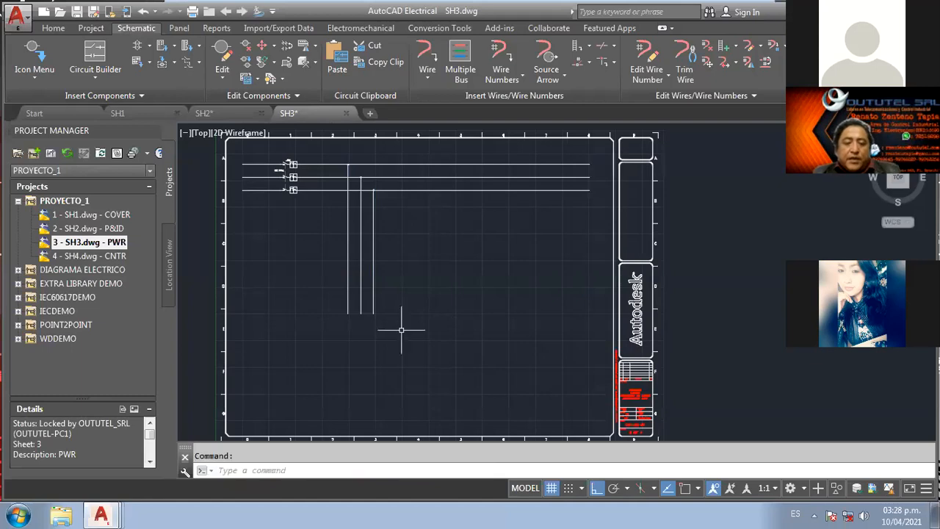
- Insert a 3 Phase Motor symbol at schematic scale 0.6 at the lower end of the vertical bus's middle wire
click(33, 57)
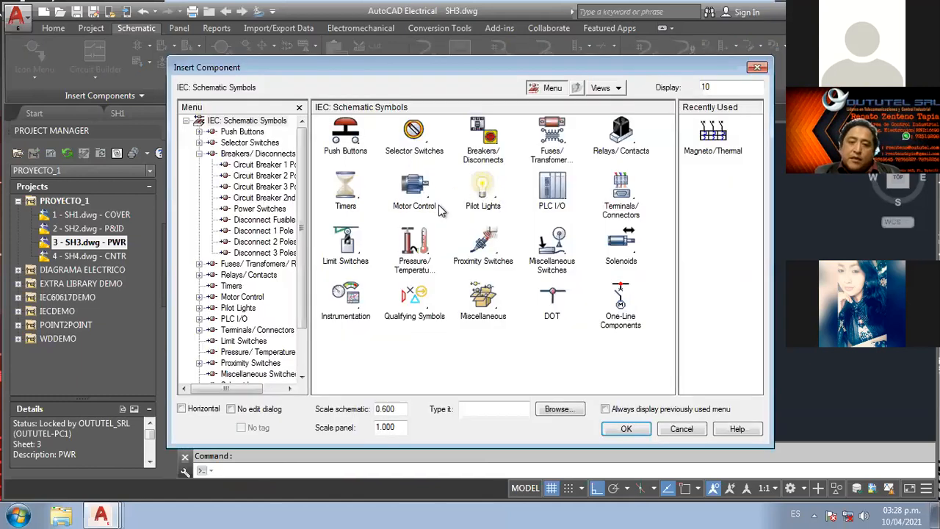
click(439, 206)
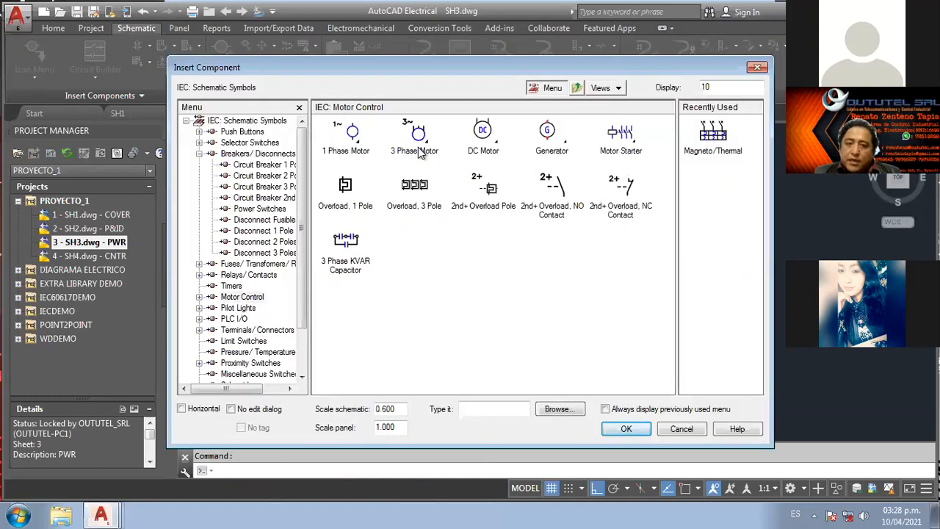
click(420, 142)
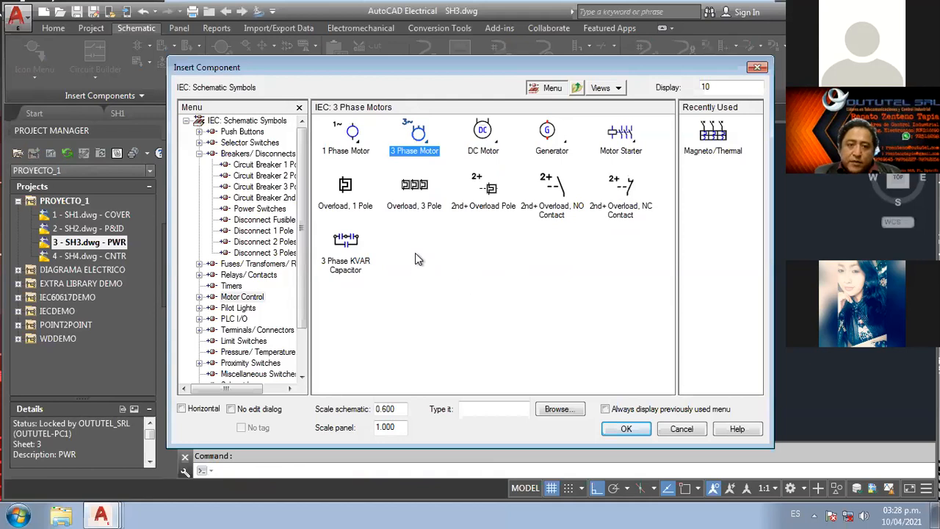
click(358, 153)
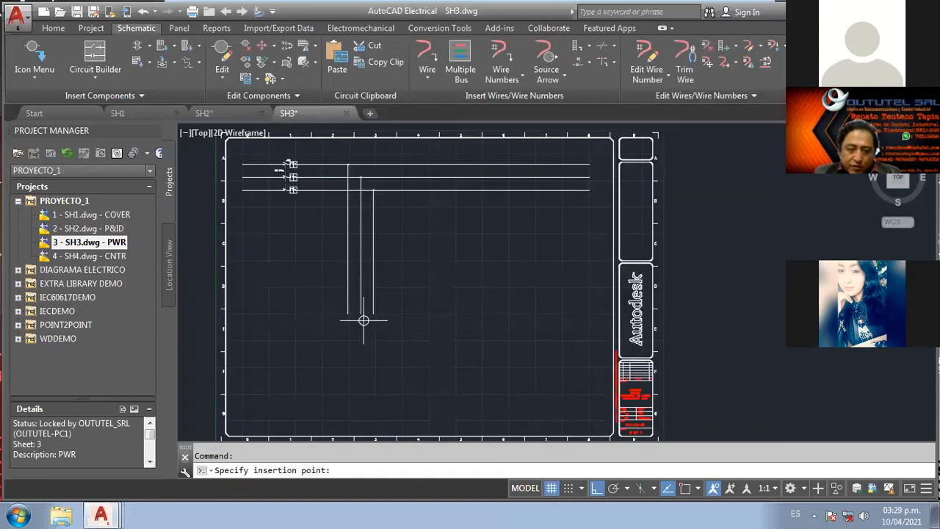
scroll(363, 320, up, 4)
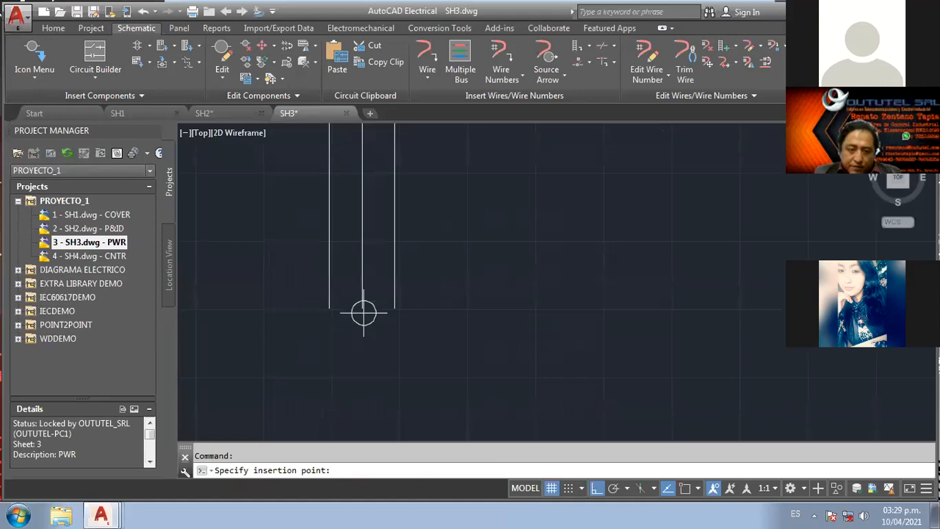
click(363, 313)
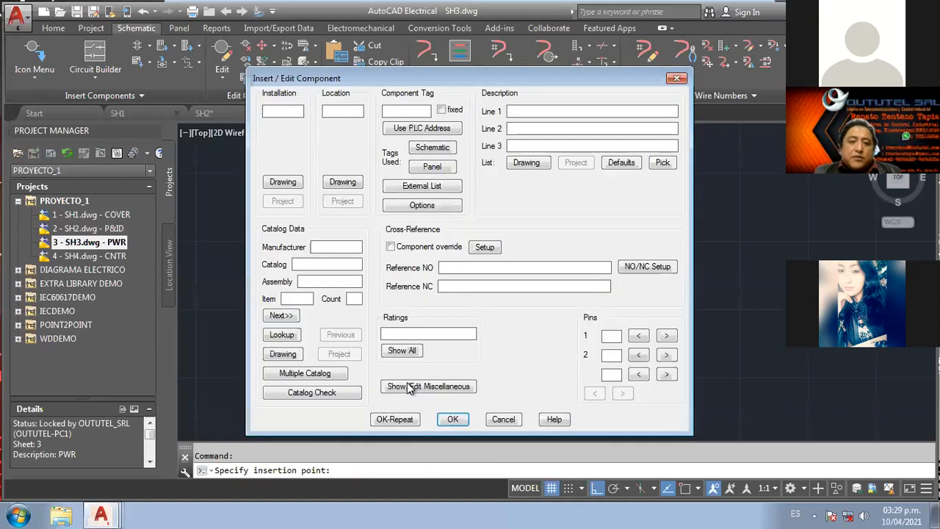
- Fix the motor's component tag and describe it as MOTOR BOMBA 1 on line 1
click(441, 110)
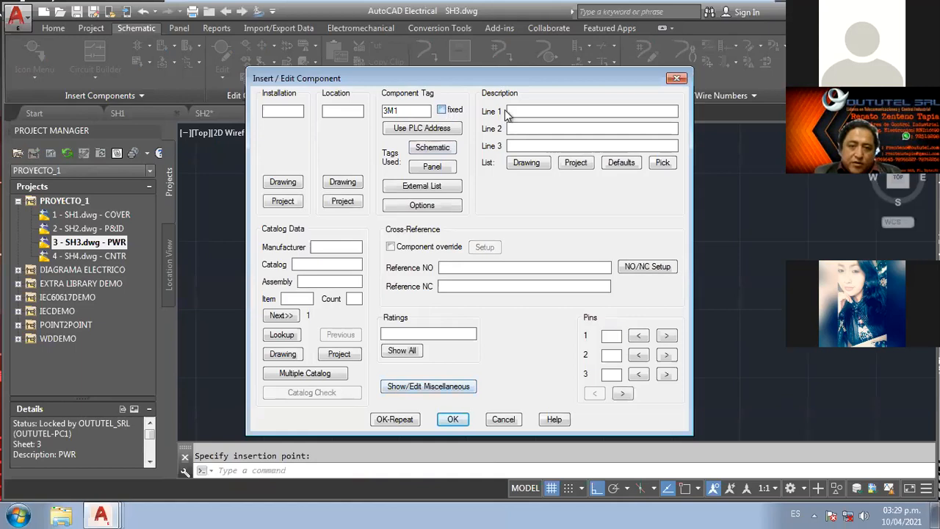
text(M)
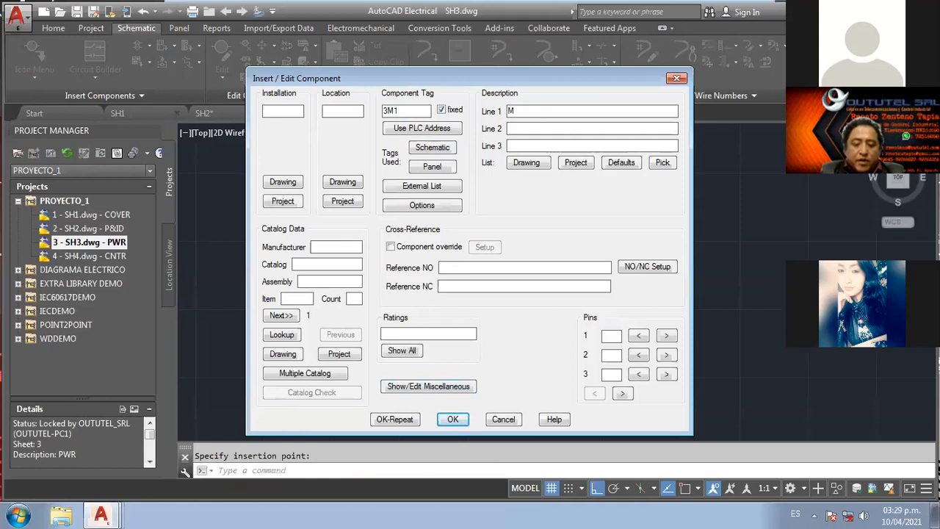
text(OTOROTOR BOMBA 1)
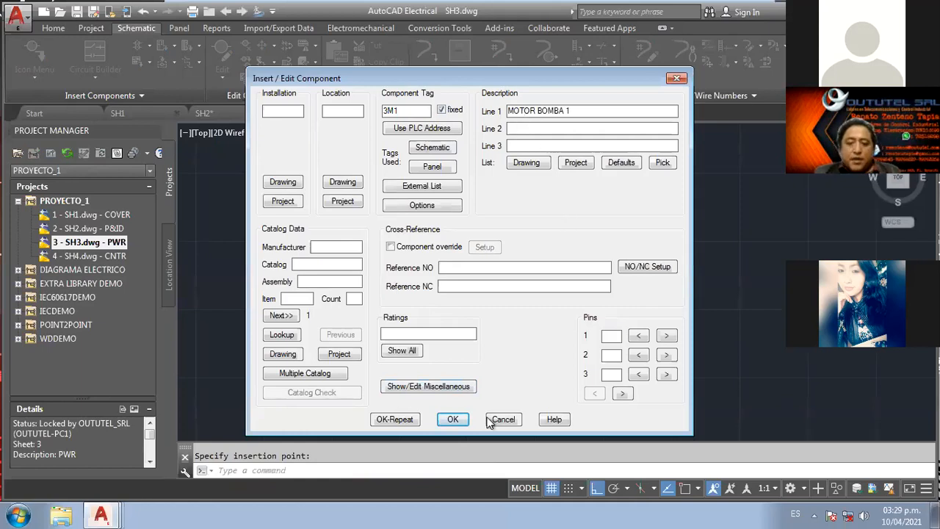
click(459, 420)
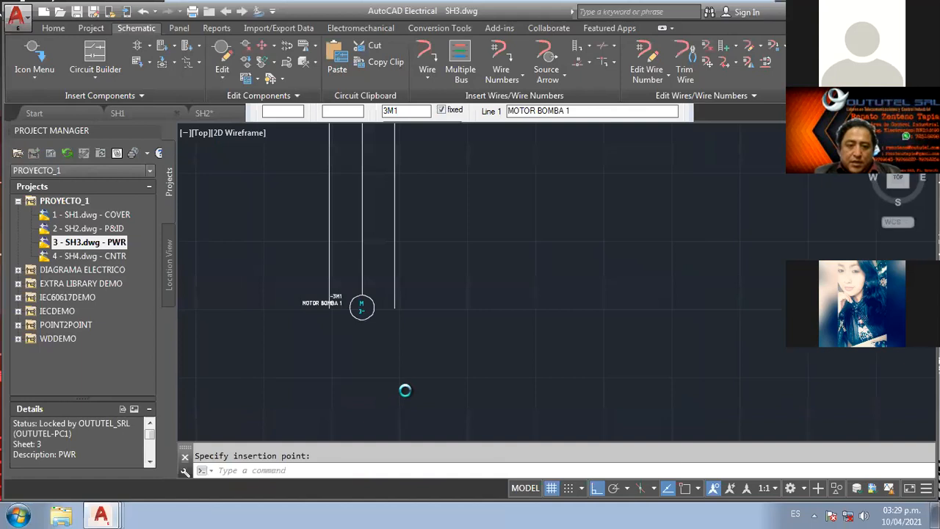
- Insert a Motor Starter 3 Pole NO (Power) contact at schematic scale 0.6 across the vertical motor wires, keeping the default component data
scroll(341, 320, up, 4)
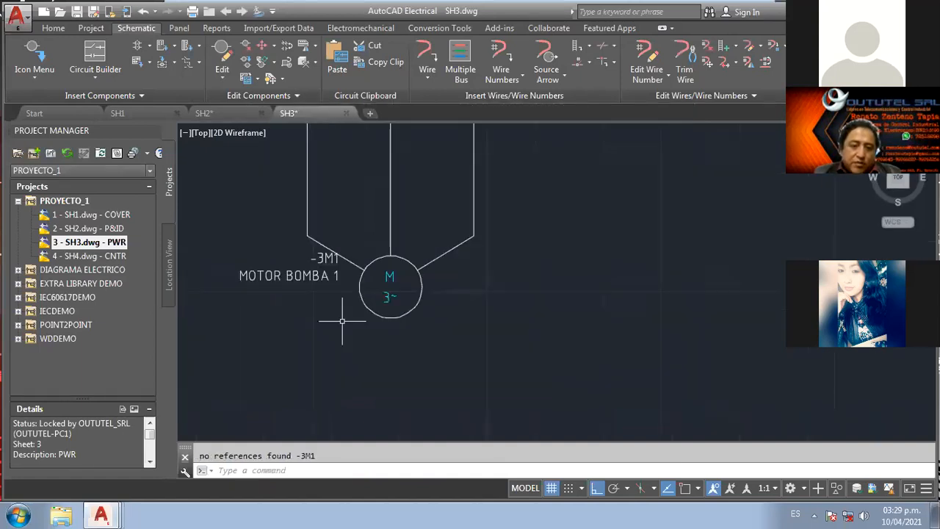
scroll(492, 379, down, 2)
scroll(493, 381, down, 3)
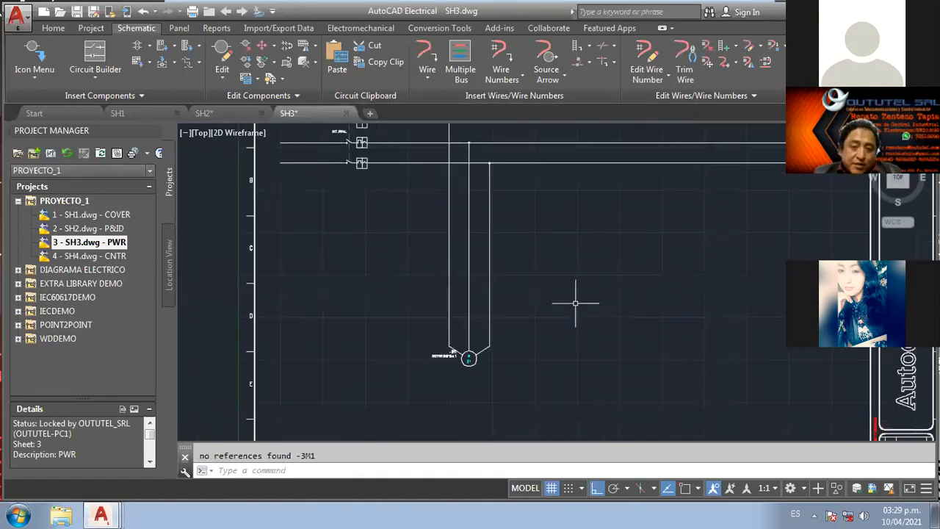
middle_drag(574, 302, 549, 334)
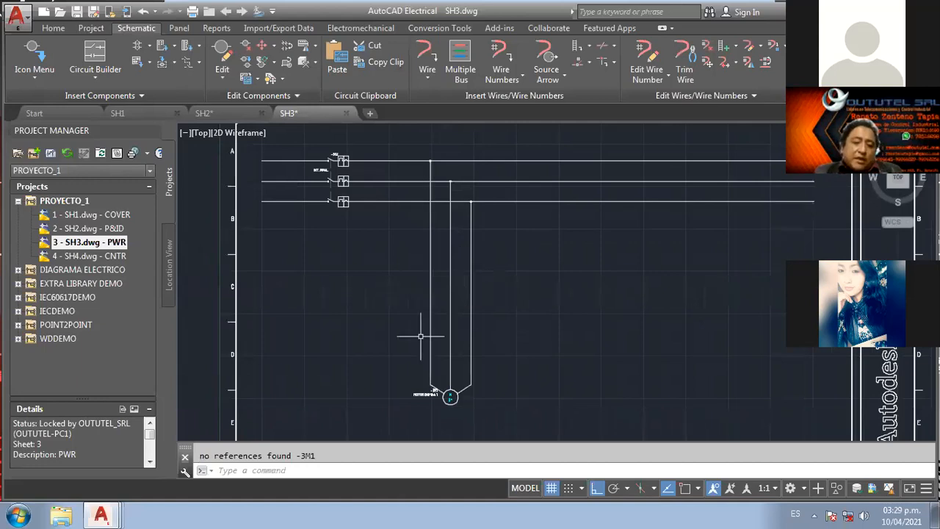
click(37, 55)
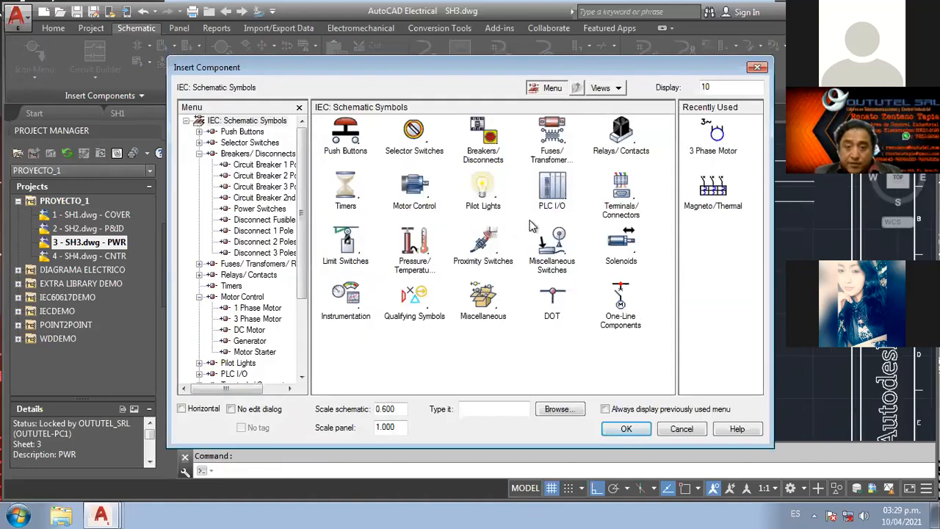
click(412, 195)
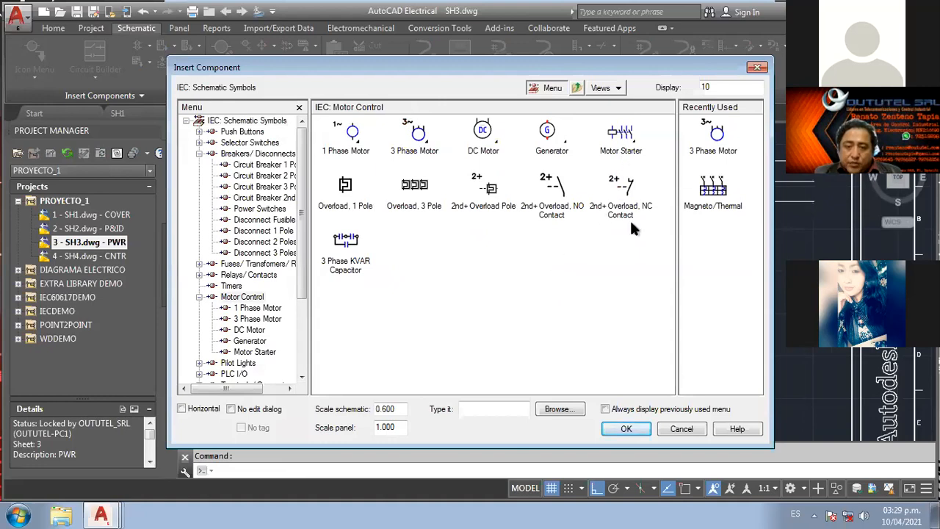
click(620, 143)
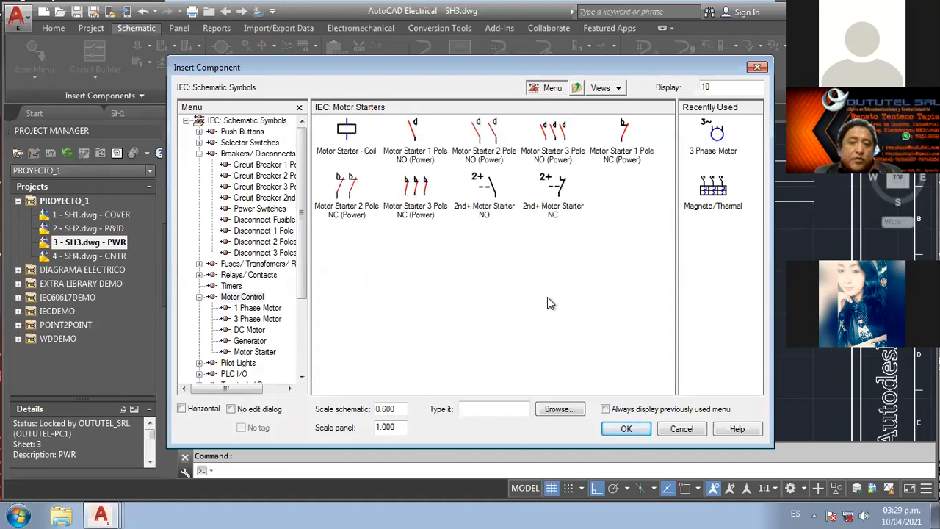
click(552, 136)
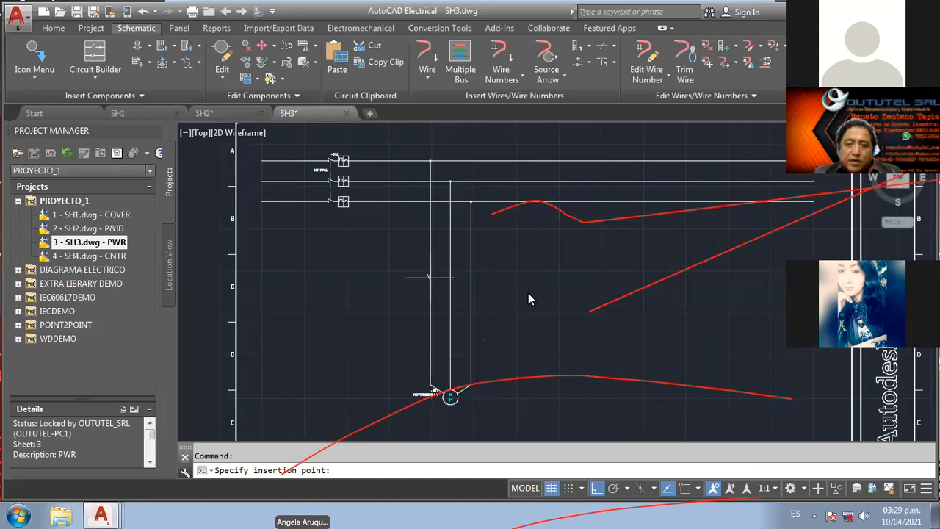
click(506, 252)
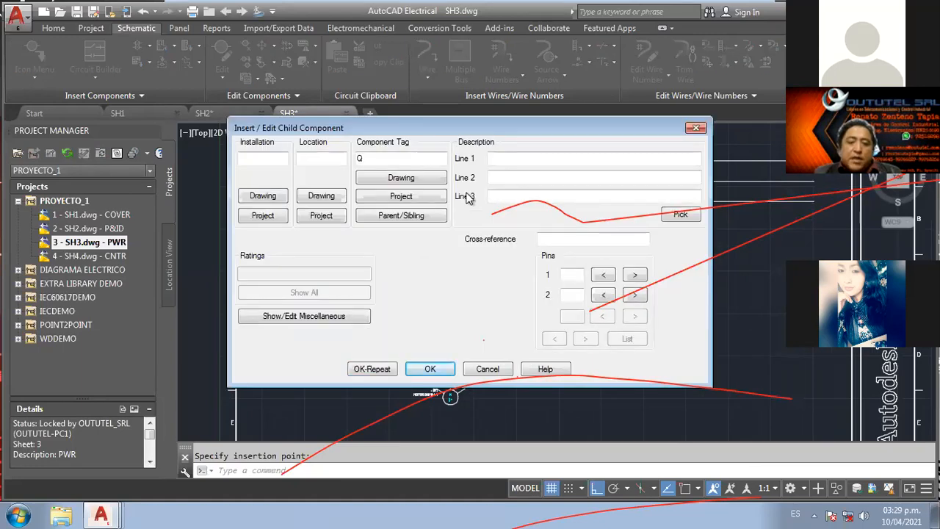
drag(452, 129, 413, 95)
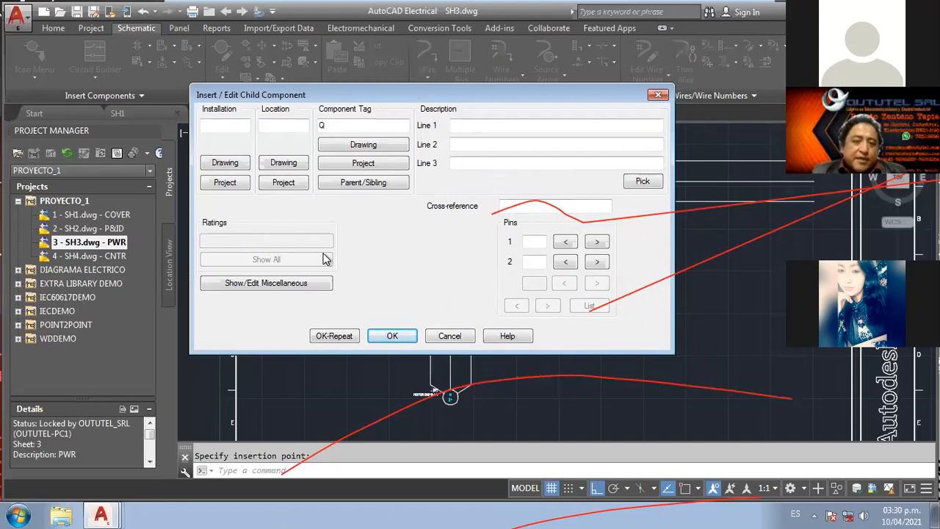
drag(485, 98, 387, 64)
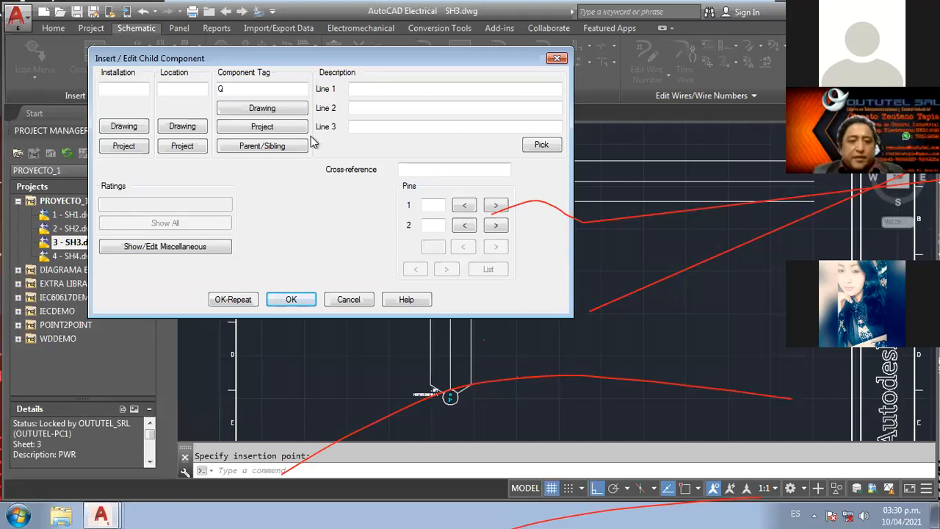
click(301, 303)
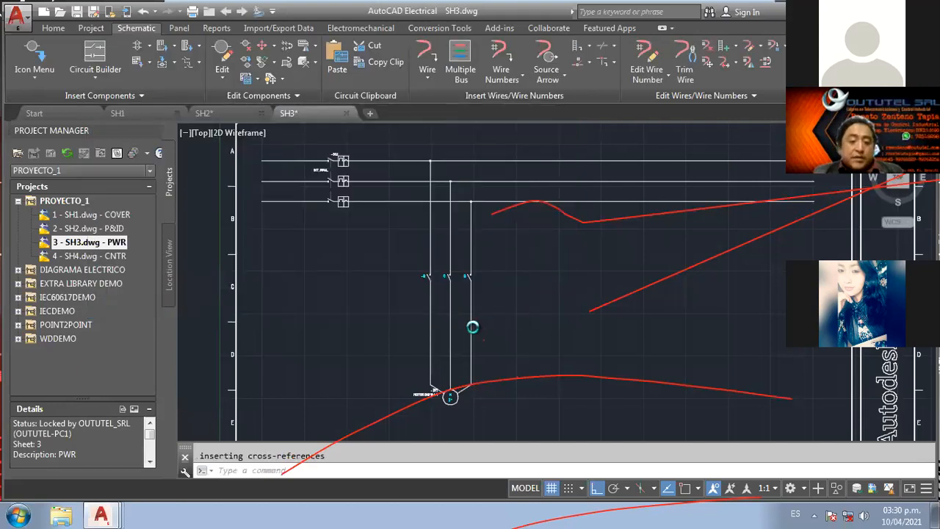
- Insert a 3-pole overload across the wires between the contactor and the motor, building to the right, and fix its component tag
scroll(453, 333, up, 2)
middle_drag(452, 333, 393, 258)
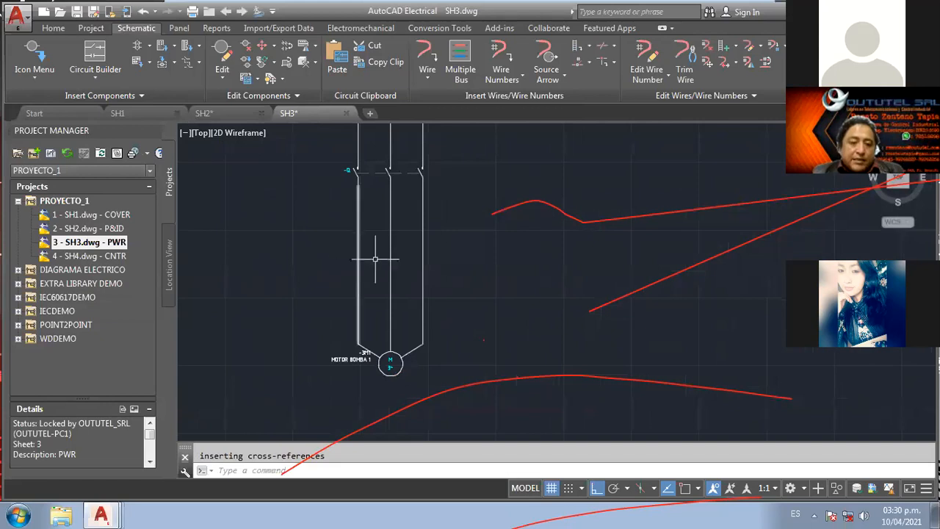
click(34, 59)
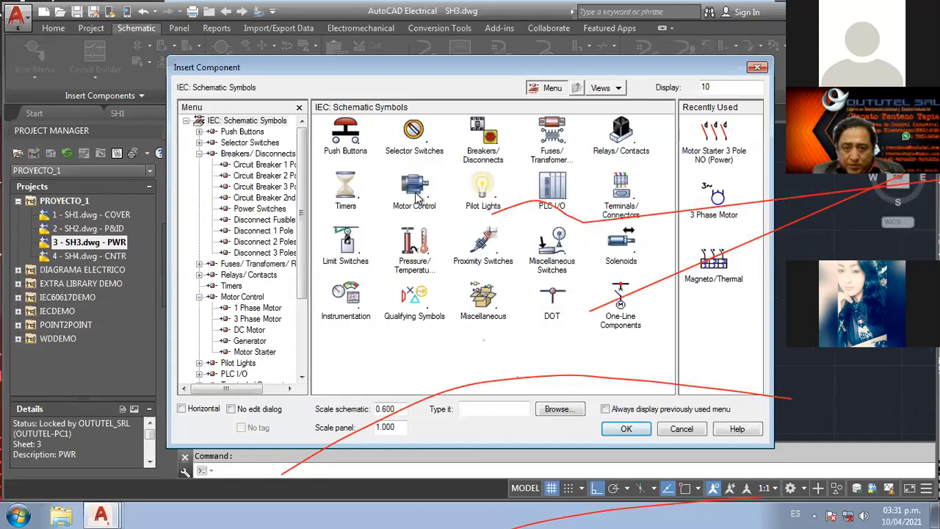
click(417, 195)
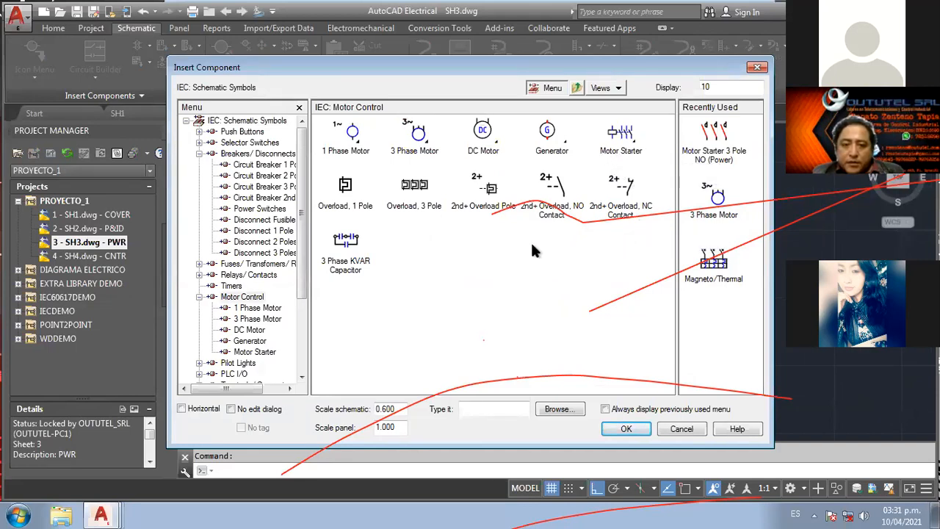
click(426, 220)
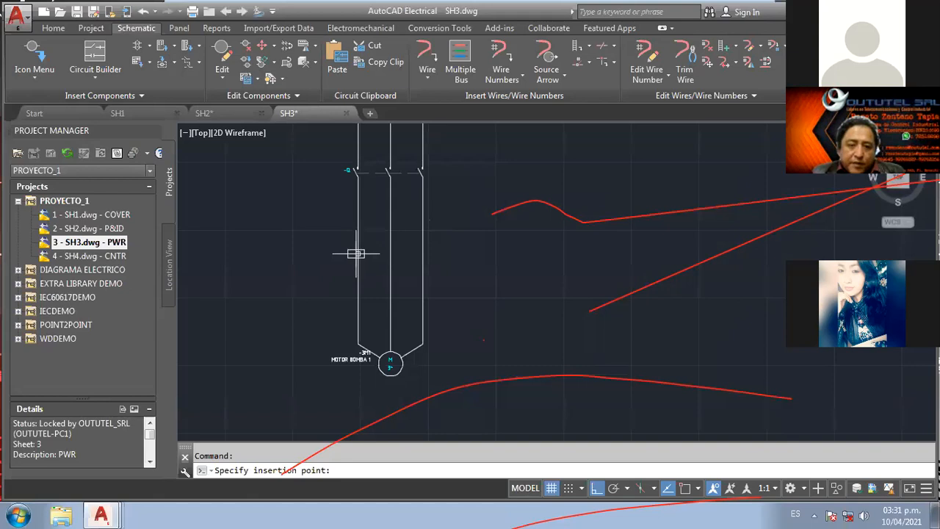
click(358, 254)
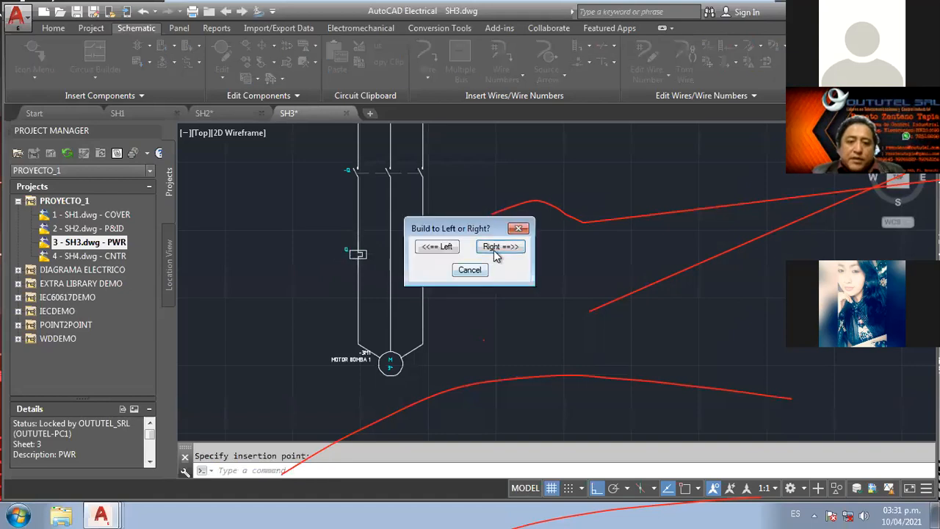
key(Return)
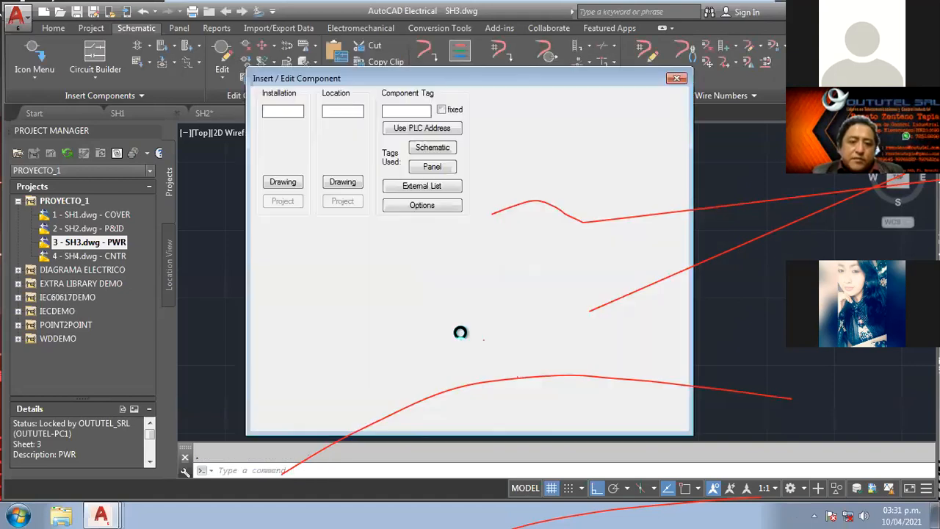
click(441, 111)
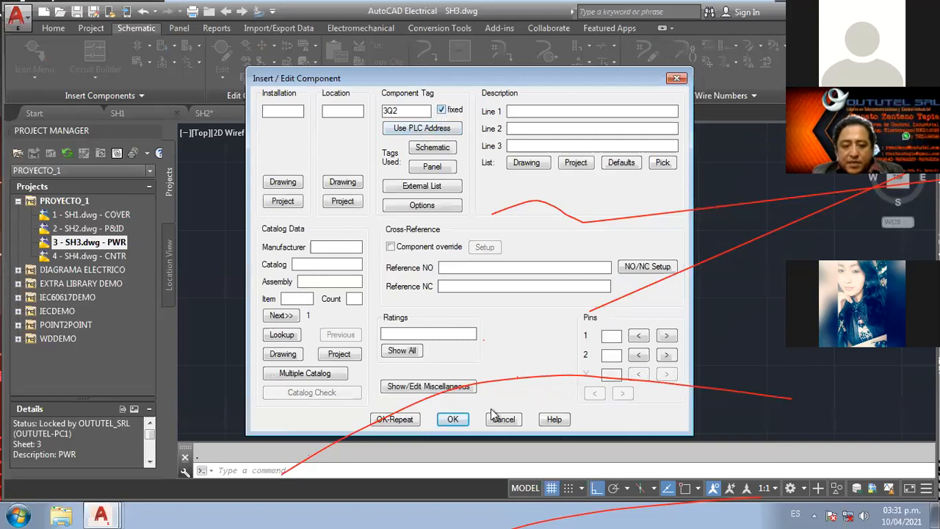
click(452, 419)
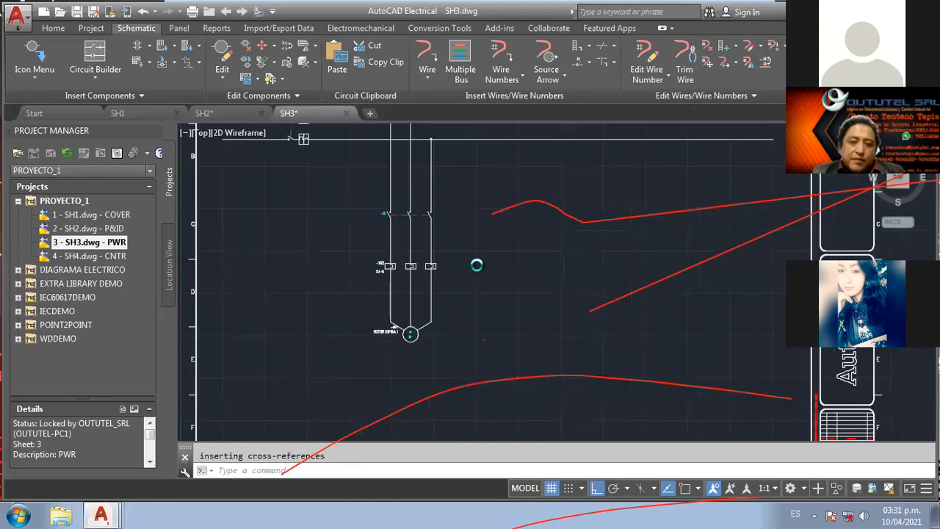
- Open the SH4 control drawing of PROYECTO_1
scroll(443, 287, down, 2)
middle_drag(482, 269, 466, 272)
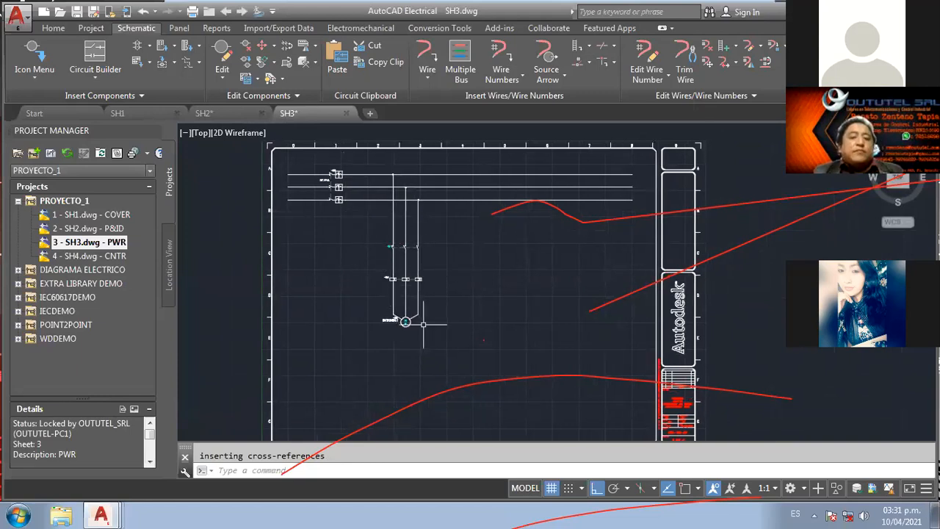
click(105, 257)
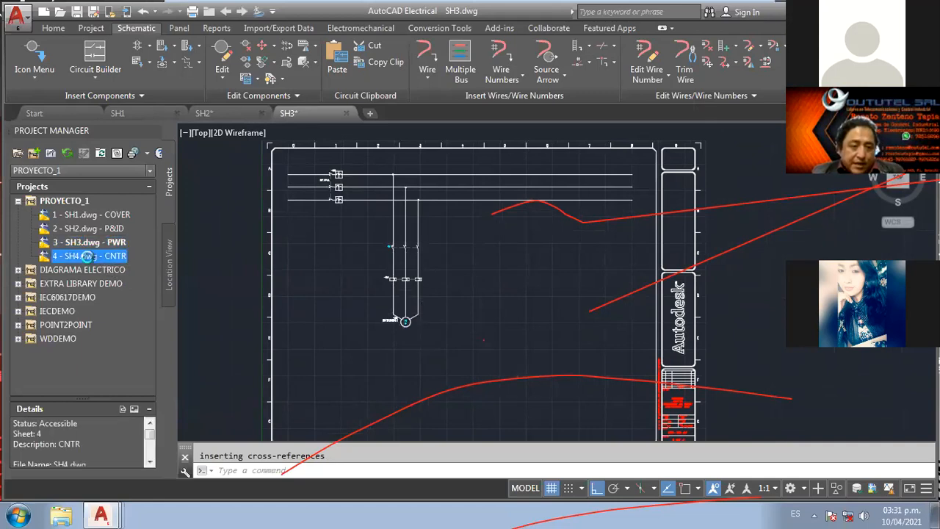
double_click(88, 255)
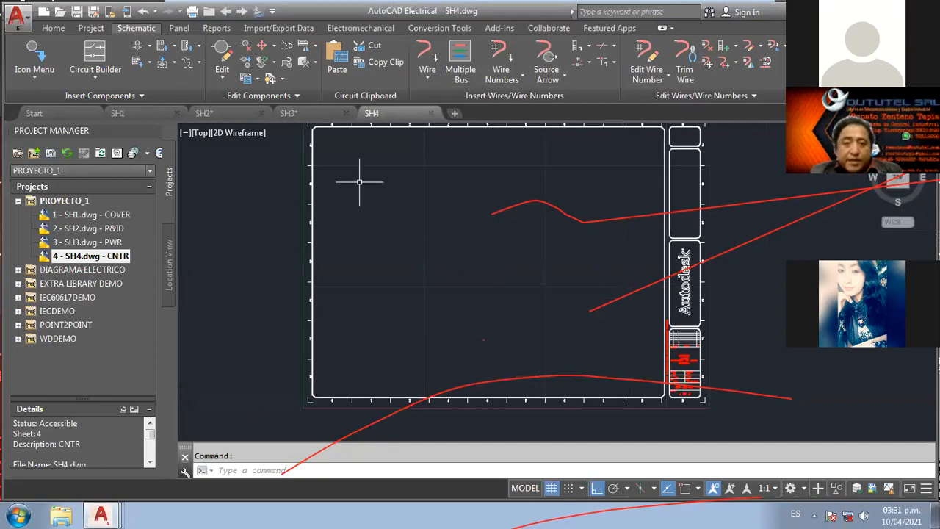
middle_drag(464, 245, 431, 248)
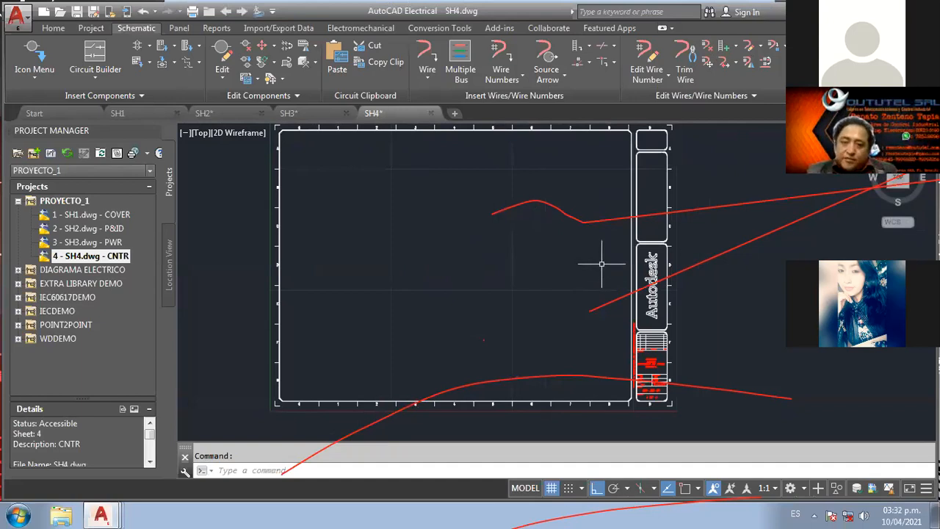
- Insert two 1 Phase ladders, one above the other on the sheet, each with width 100, spacing 25 and 13 rungs
click(577, 48)
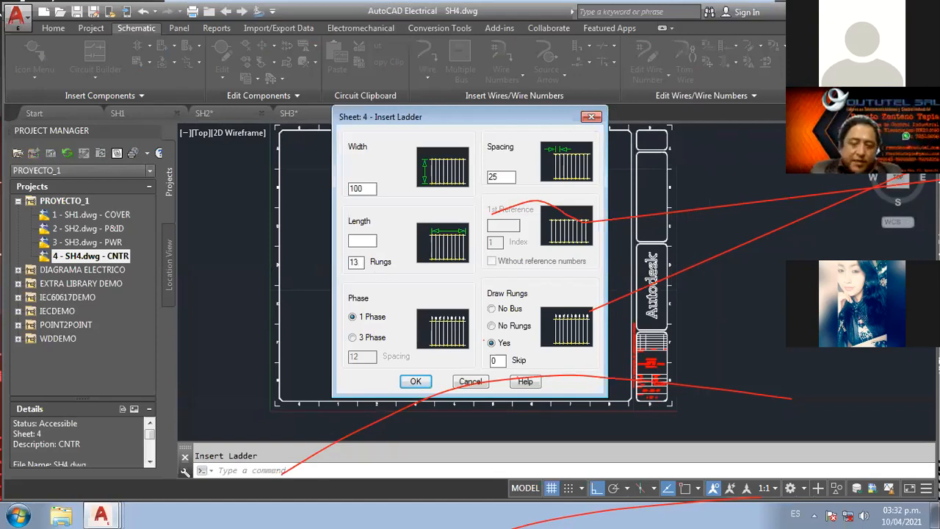
click(415, 383)
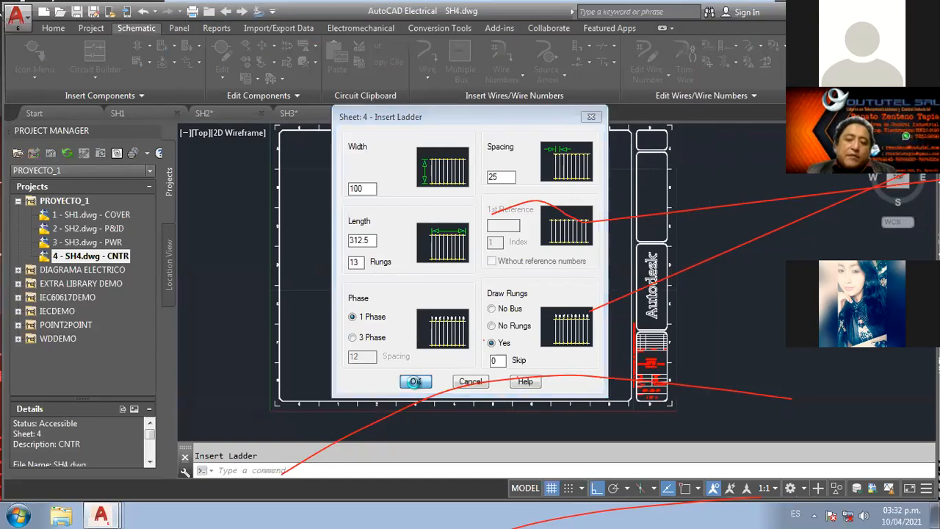
click(302, 147)
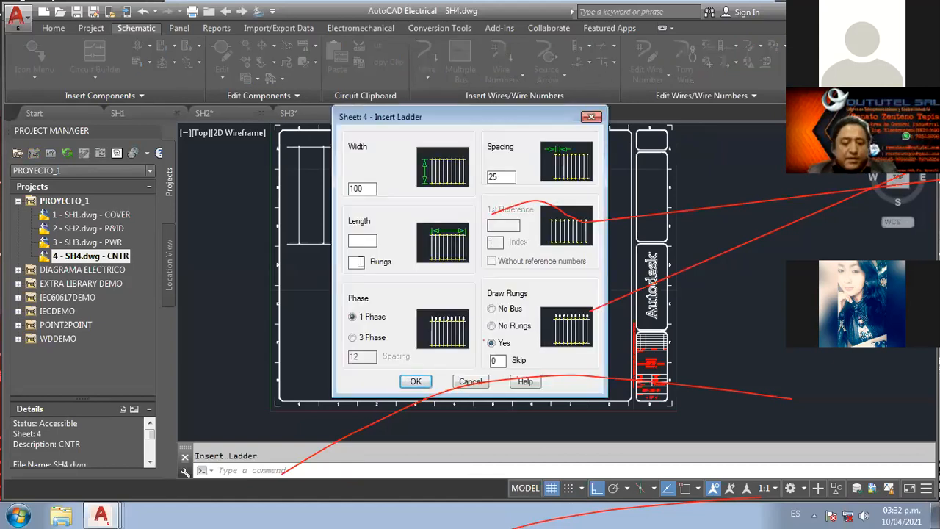
text(3)
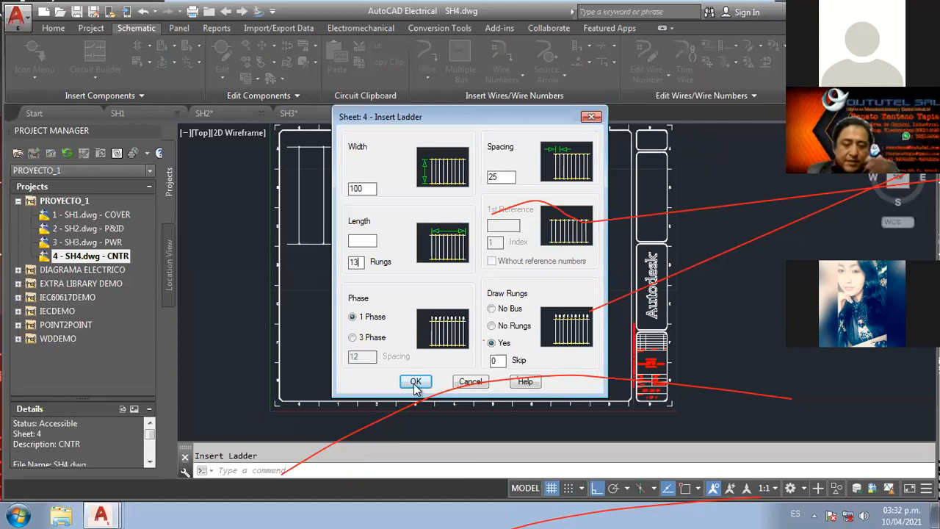
click(416, 383)
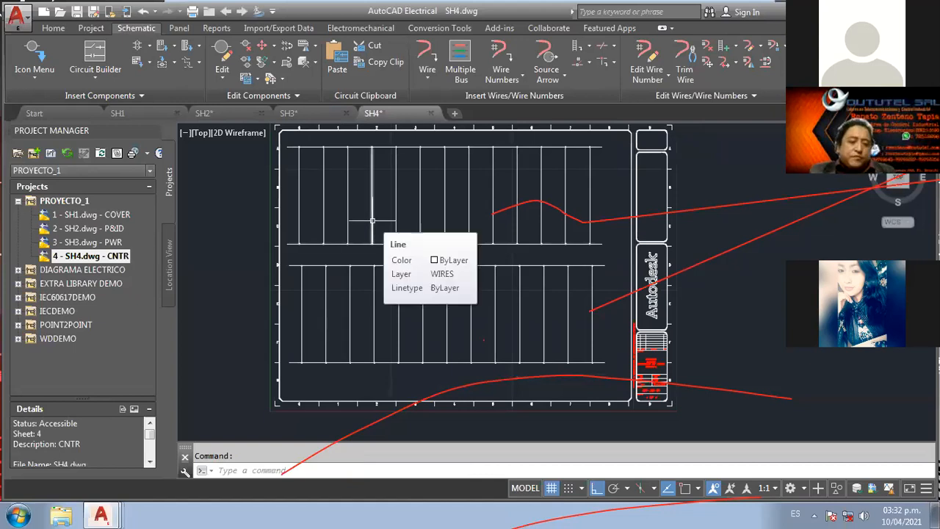
- Choose the Siemens LOGO! controller 6ED1 052-1MD00-0BA3 as the PLC module, with graphics style 2, horizontal orientation and scale 1.0
middle_drag(366, 217, 386, 224)
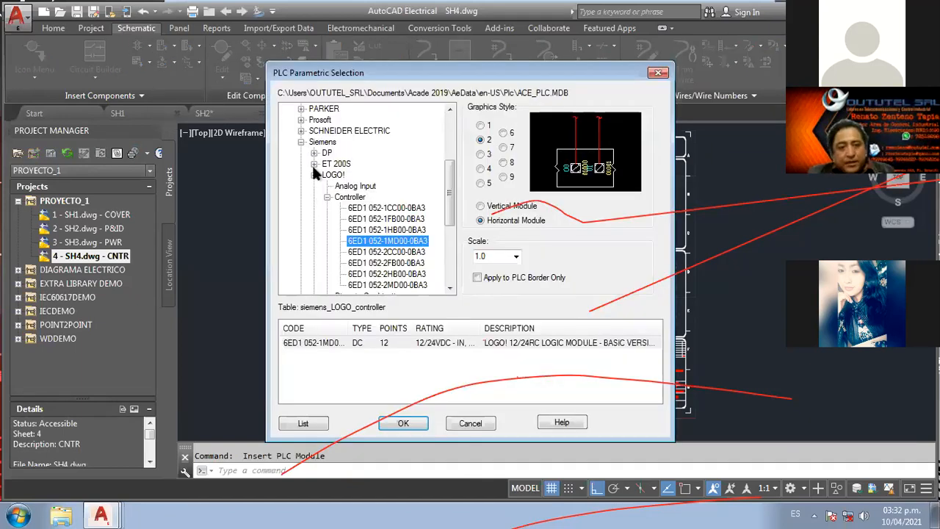
click(301, 143)
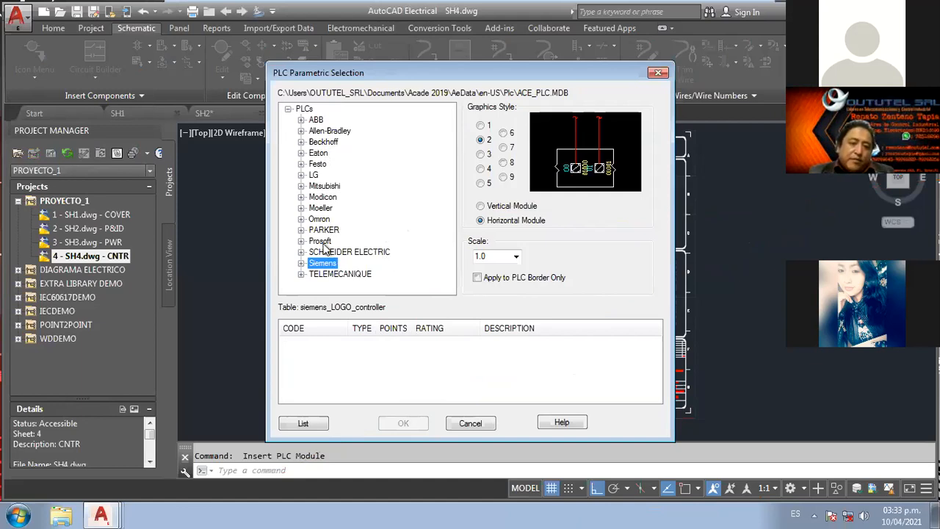
click(301, 264)
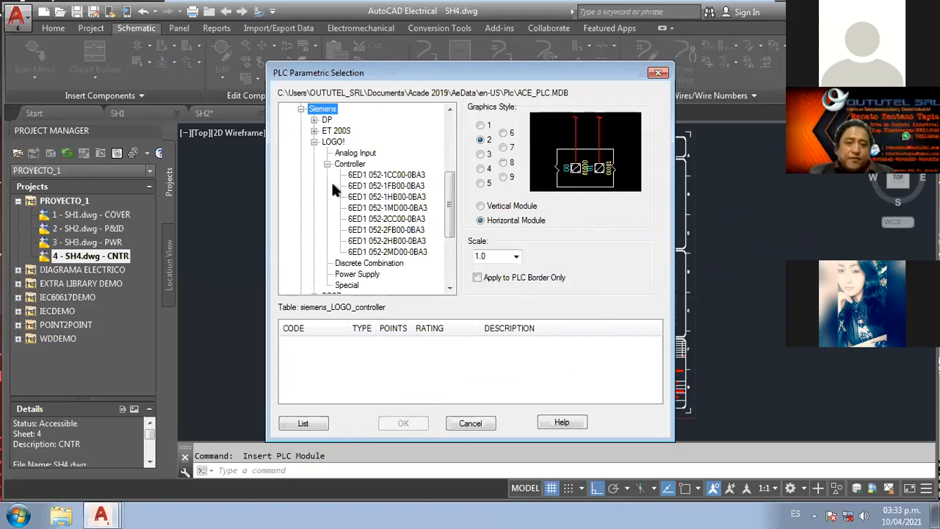
click(327, 165)
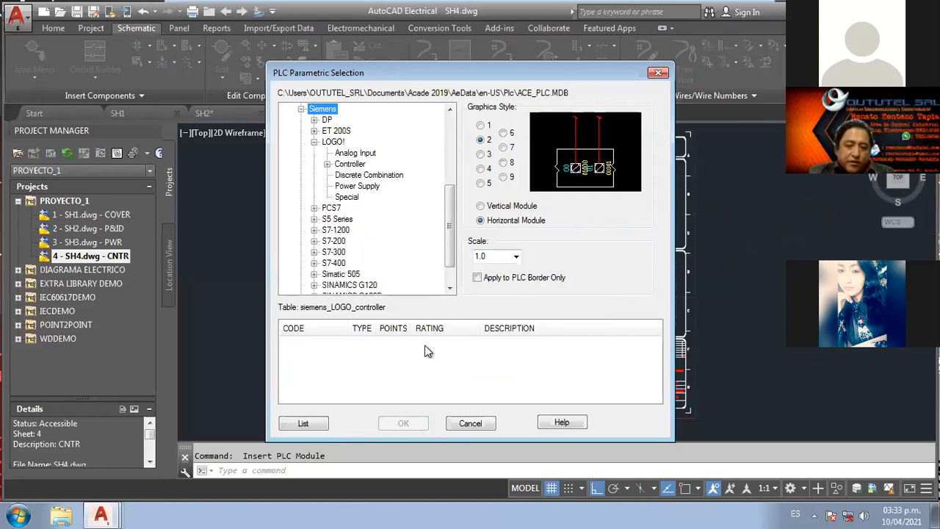
double_click(480, 325)
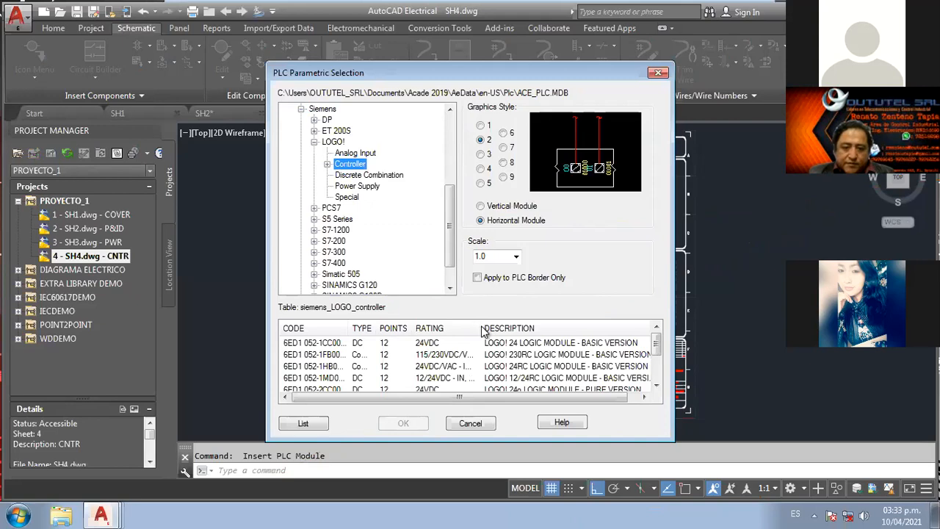
click(658, 388)
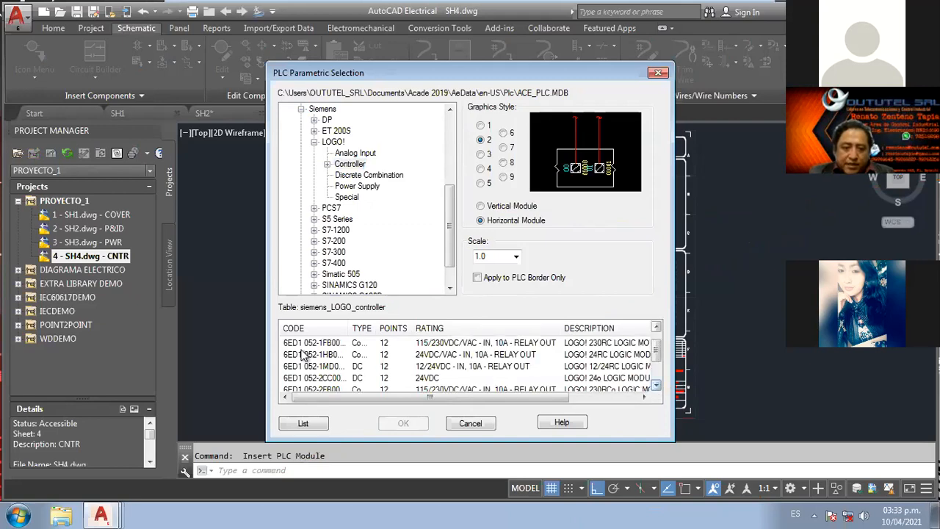
click(658, 388)
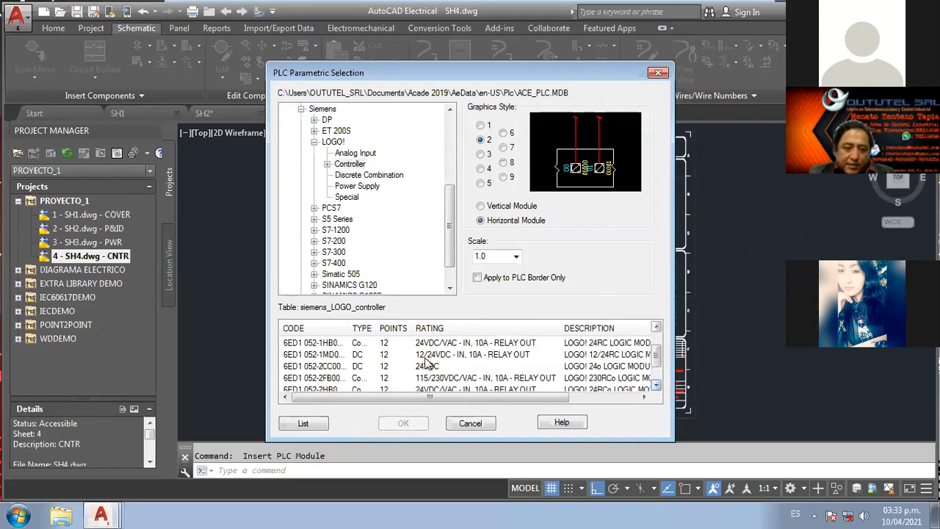
click(492, 355)
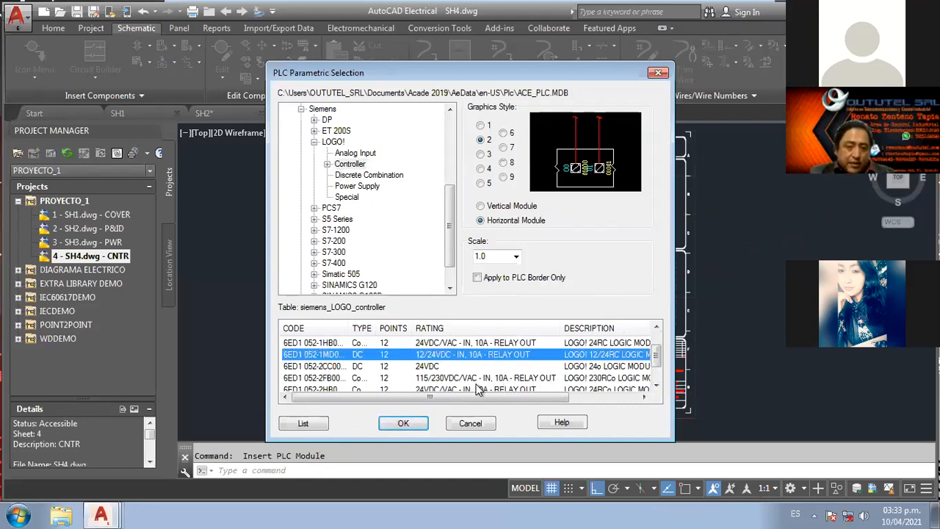
click(411, 428)
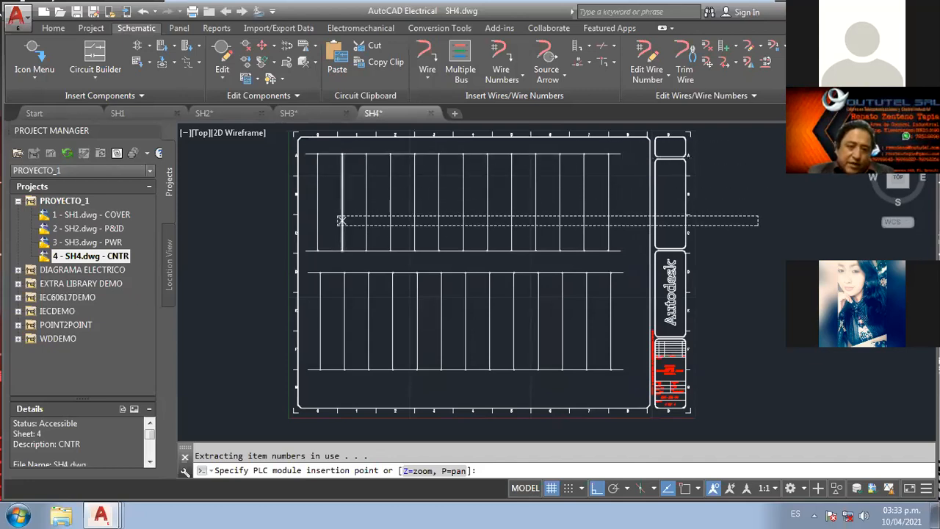
- Place the PLC module on the second rung of the upper ladder with spacing 25, spacers/breaks allowed, and module number 0
click(341, 220)
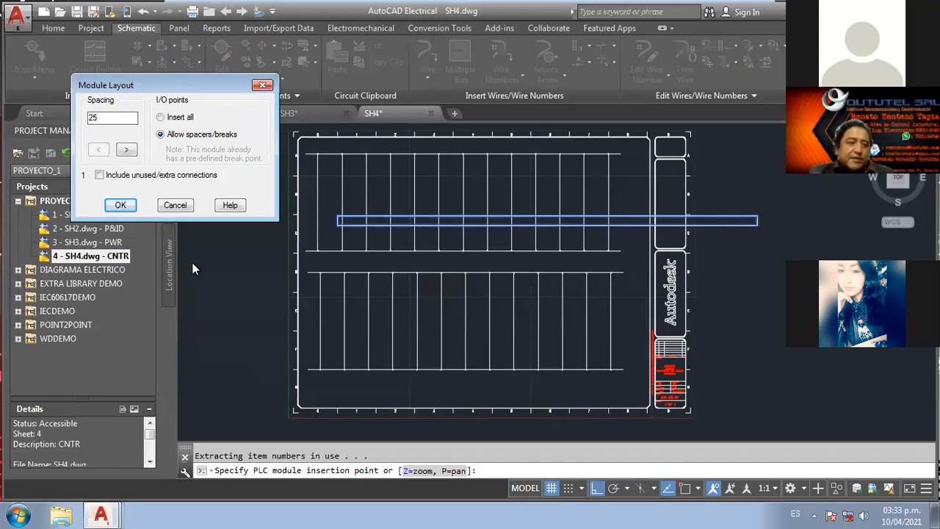
click(120, 205)
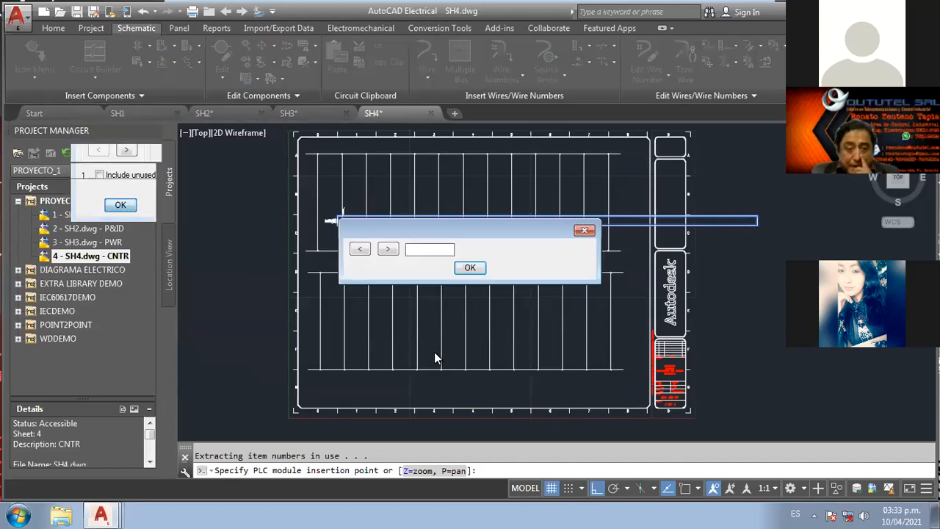
text(0)
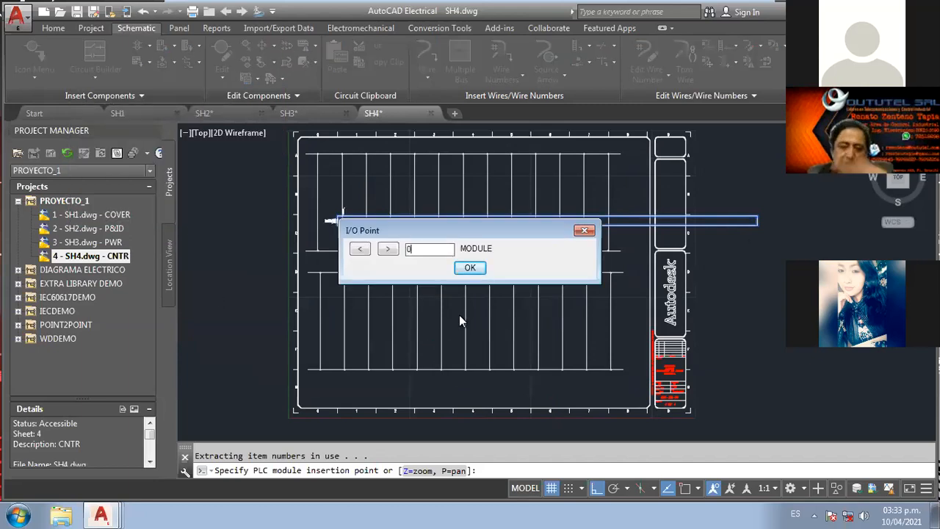
click(474, 272)
mouse_move(462, 206)
mouse_down()
mouse_move(232, 165)
mouse_move(196, 137)
mouse_up()
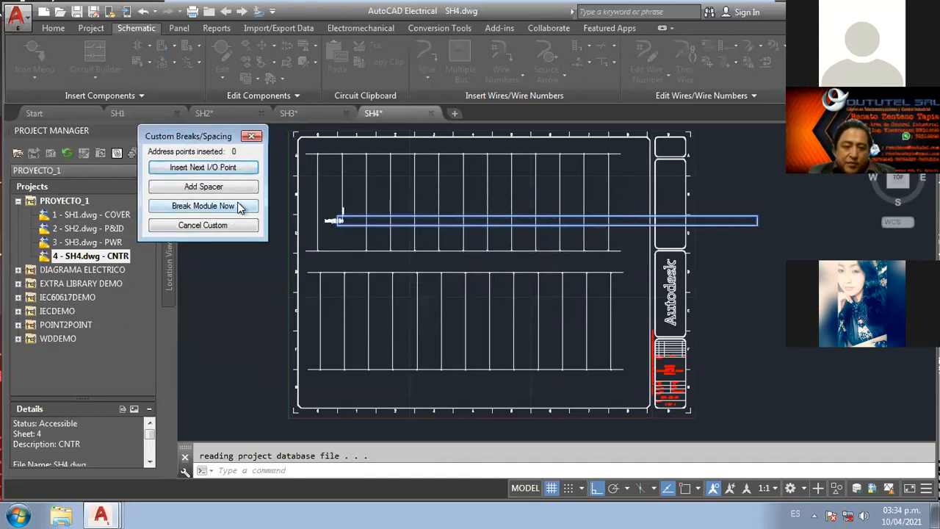
- Insert the first I/O point of the PLC module and set the beginning input address to I:0/00
click(213, 167)
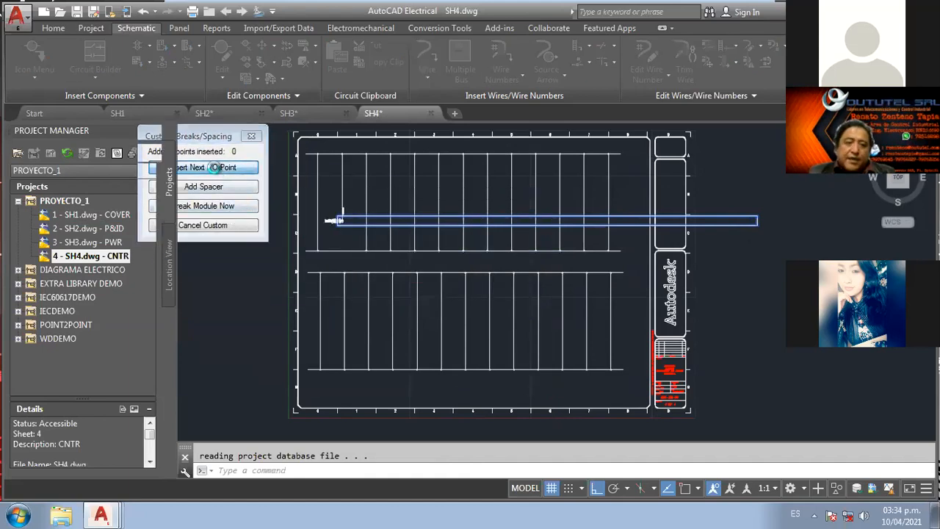
click(367, 252)
mouse_move(376, 171)
mouse_down()
mouse_move(127, 120)
mouse_move(91, 122)
mouse_up()
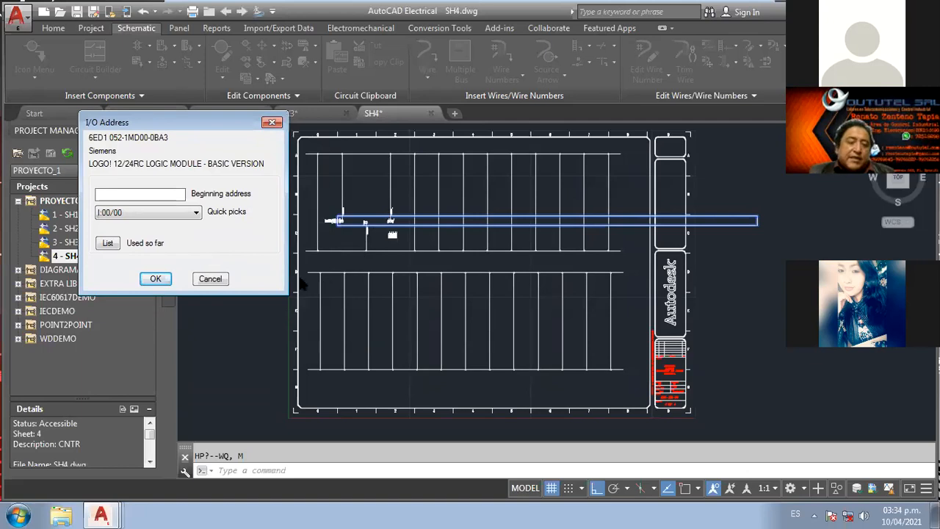
click(194, 213)
click(173, 234)
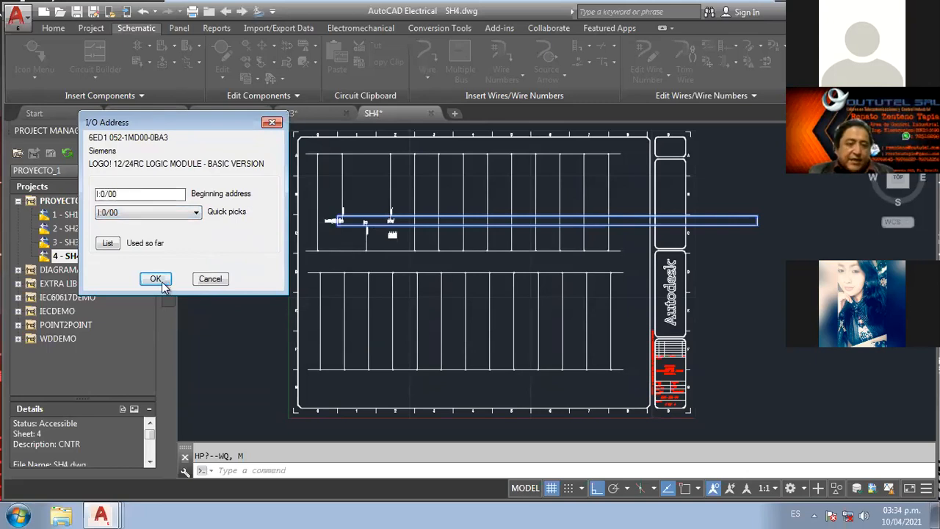
key(Return)
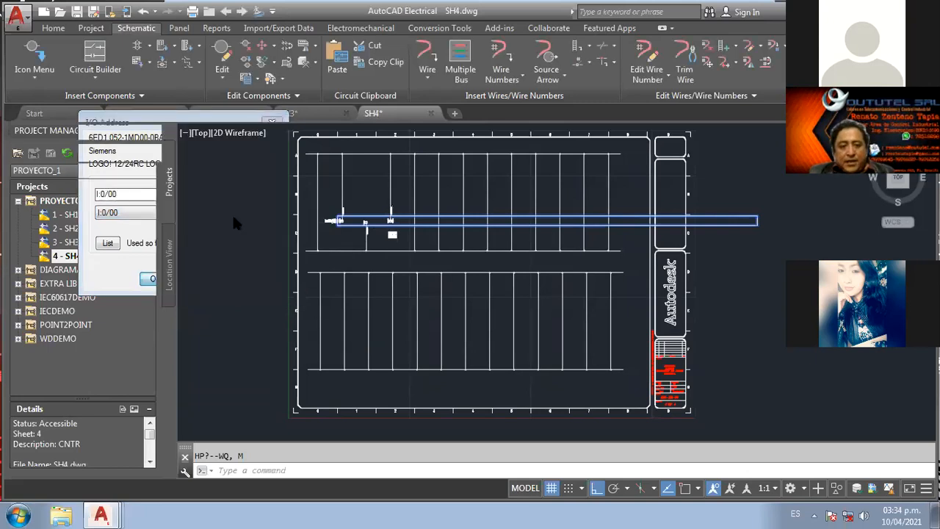
- Insert the PLC module's remaining input points one after another along the upper ladder, through I8
click(191, 164)
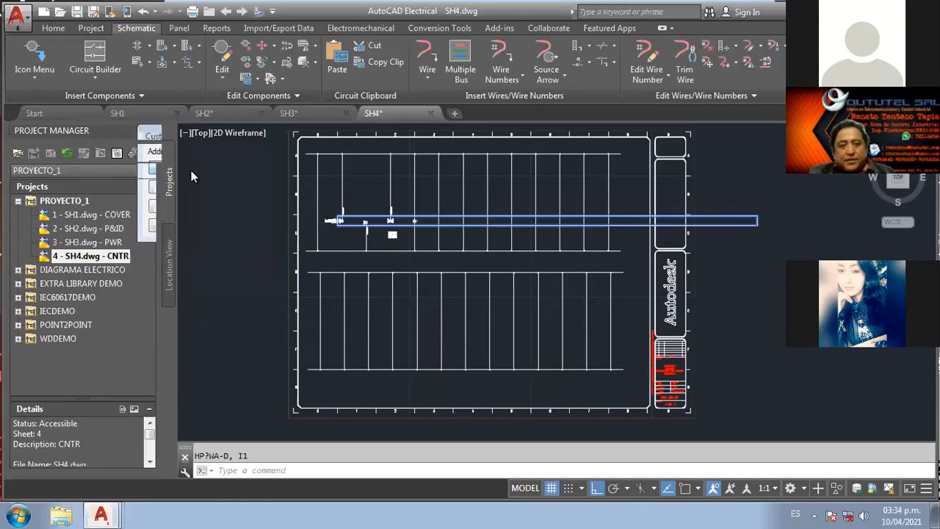
click(191, 167)
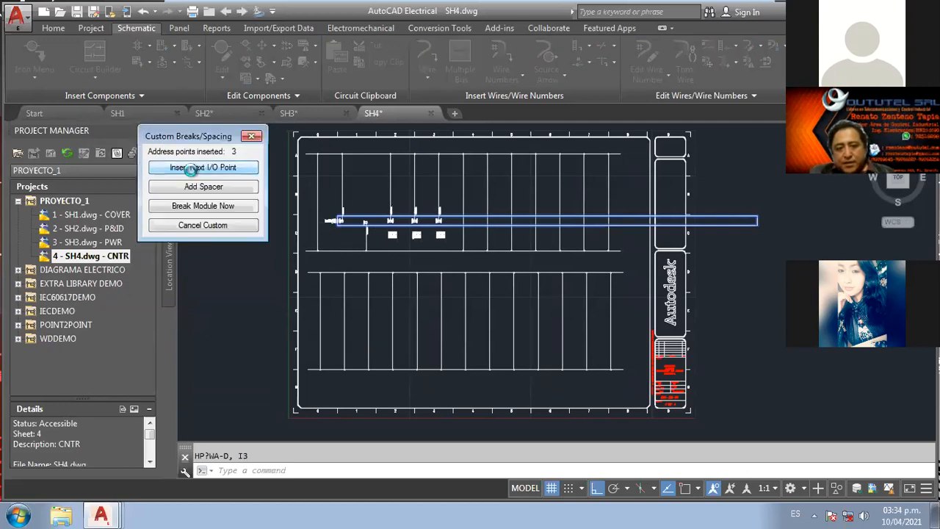
click(191, 167)
click(191, 168)
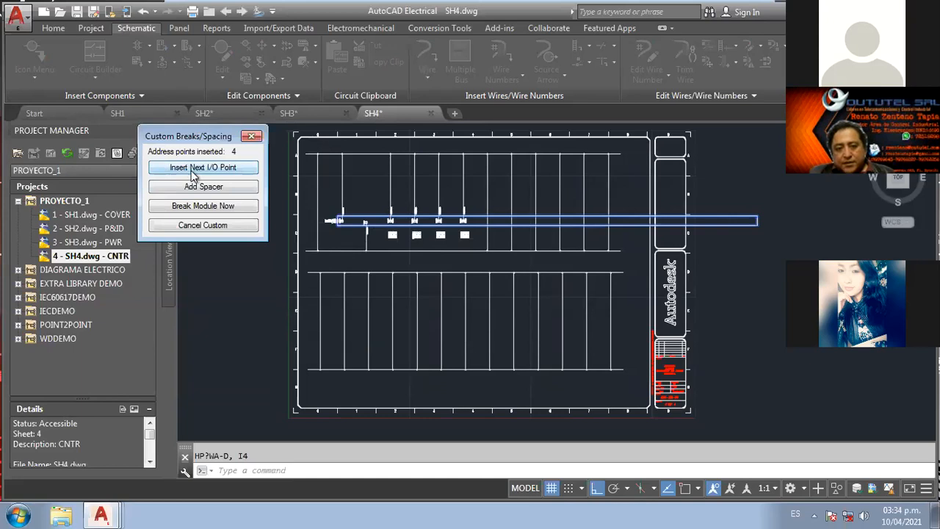
click(191, 168)
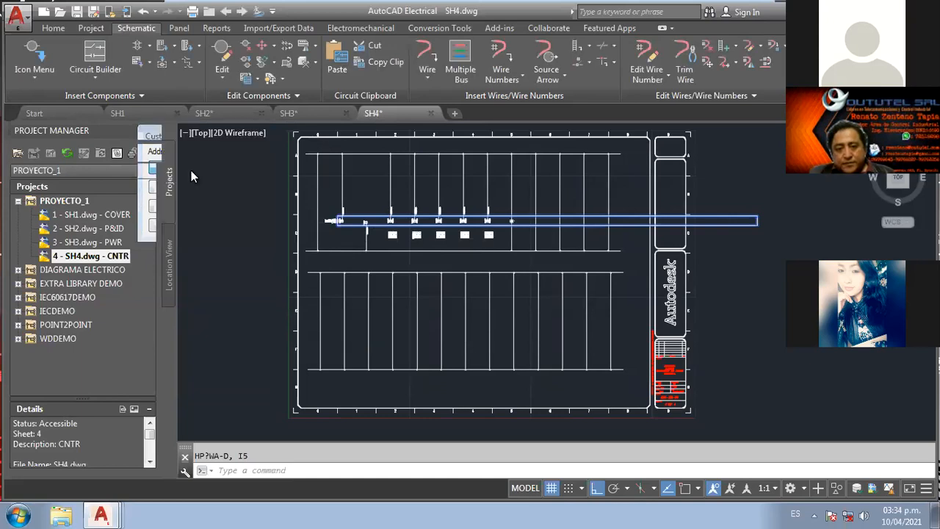
click(190, 167)
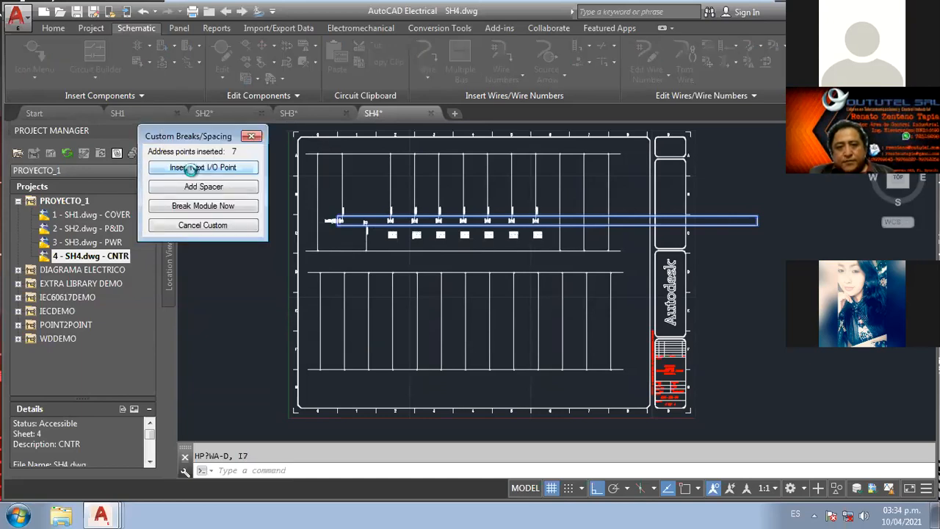
click(191, 168)
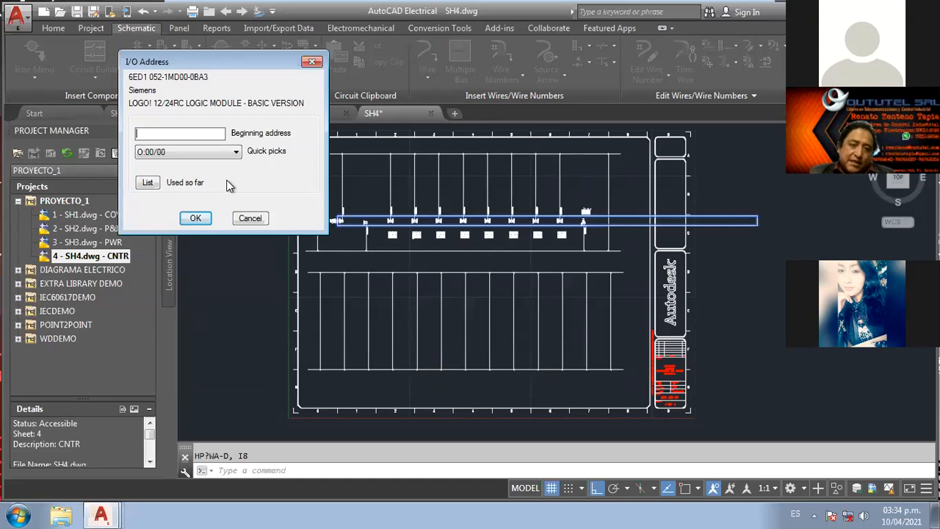
- Set the beginning output address of the PLC module to O:0/00
click(224, 152)
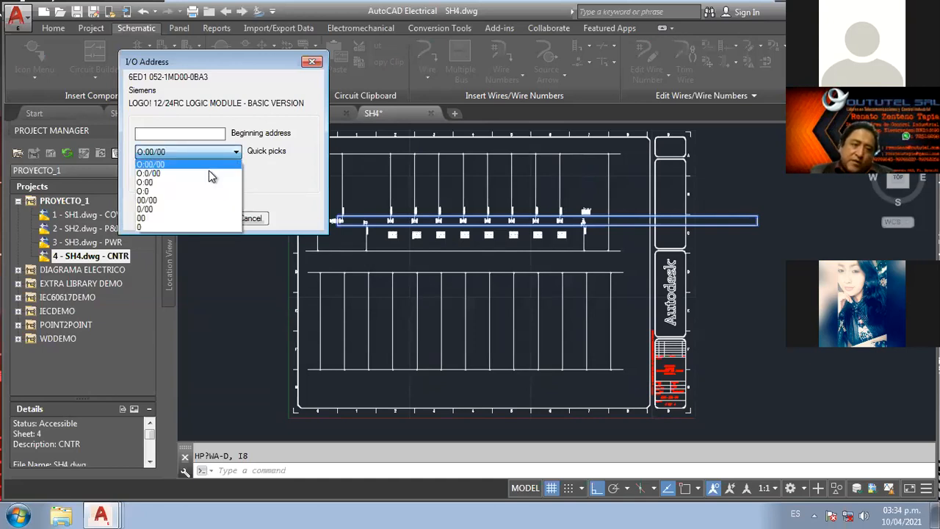
click(210, 174)
click(196, 218)
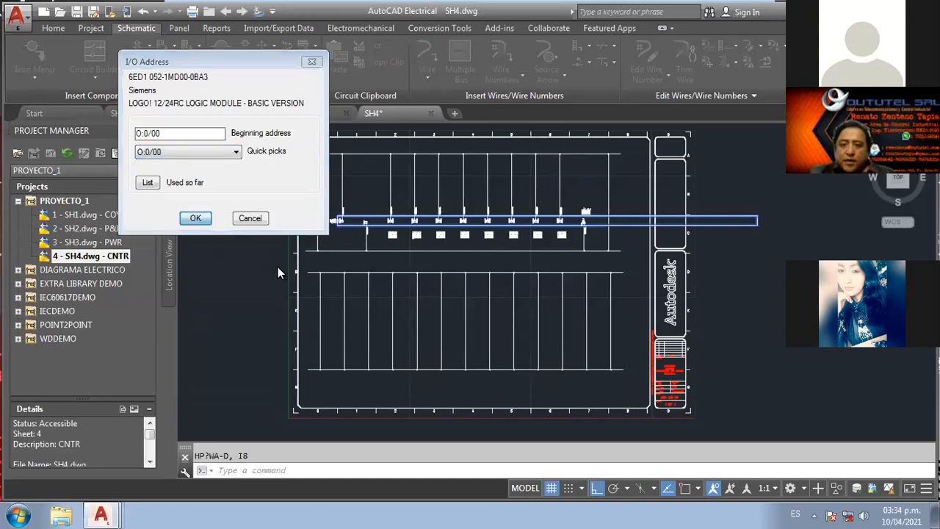
key(Return)
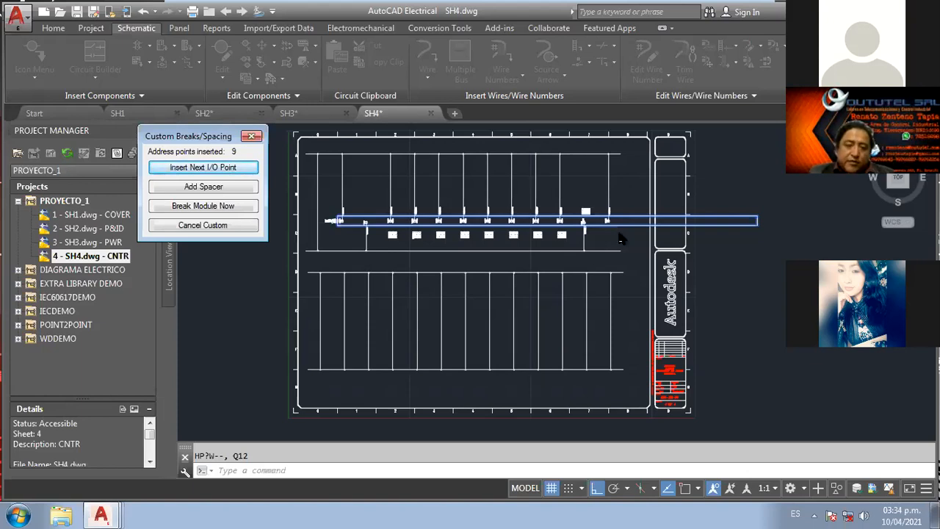
- Break the PLC module and place its remainder on the second rung of the lower ladder, inserting all I/O points at spacing 25
click(224, 207)
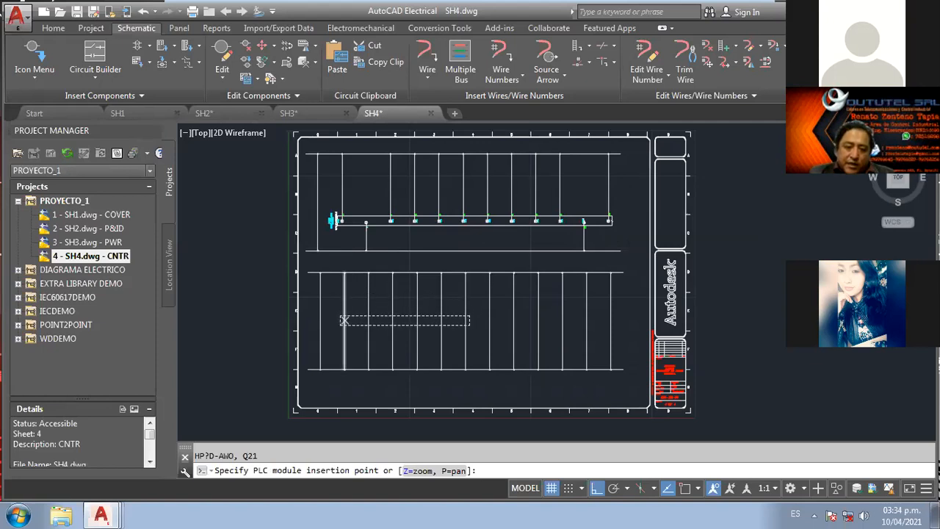
click(344, 320)
drag(471, 192, 269, 110)
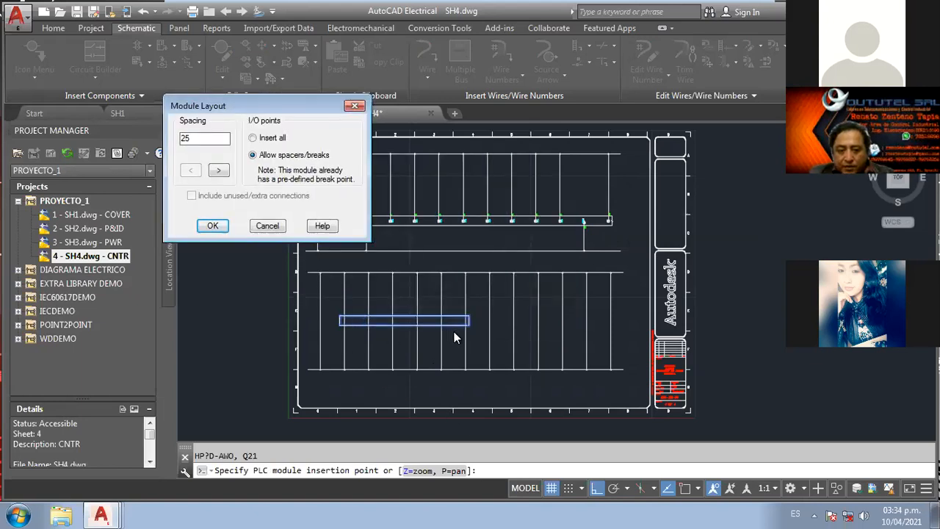
click(254, 138)
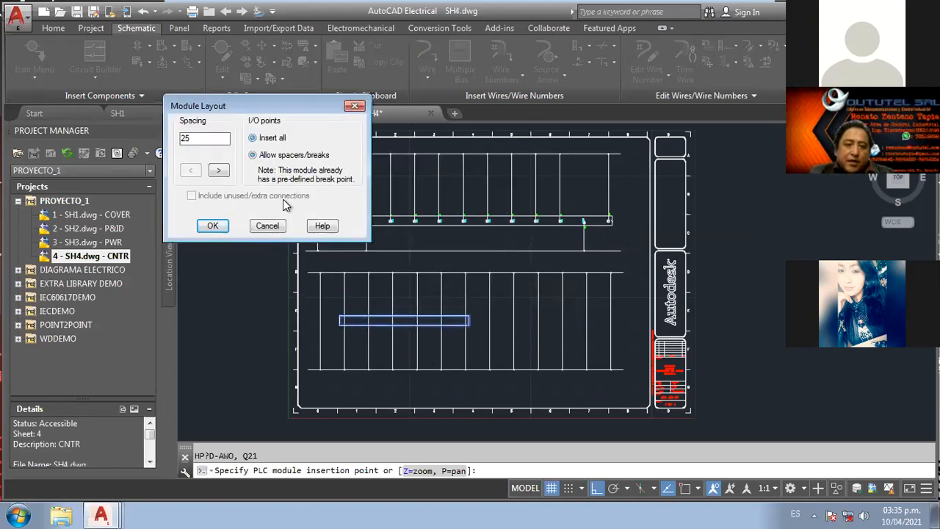
click(213, 225)
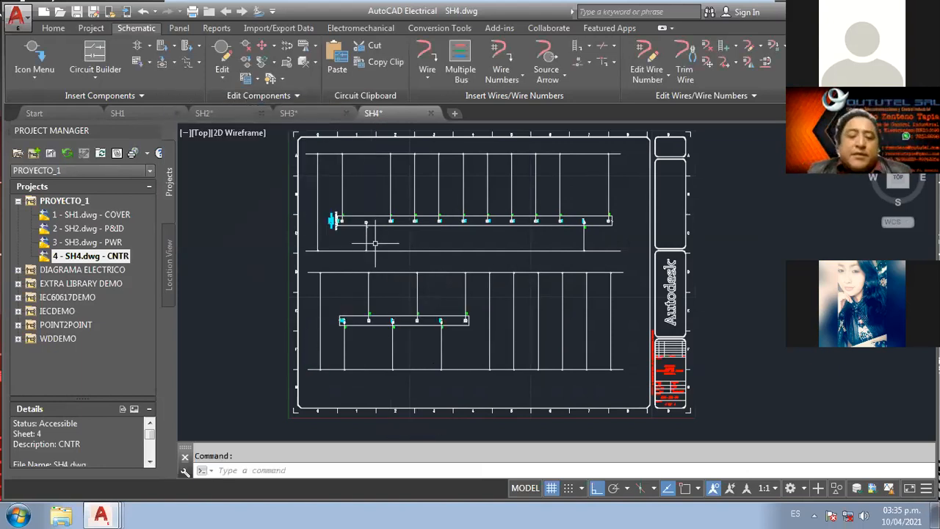
- Trim away the unused first rung of the upper ladder, before the PLC module
scroll(374, 243, up, 3)
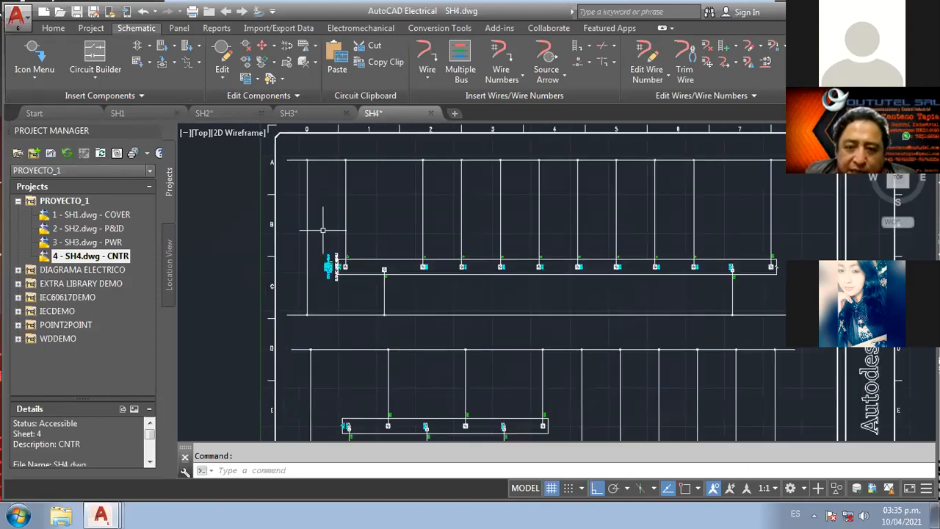
middle_drag(328, 231, 334, 254)
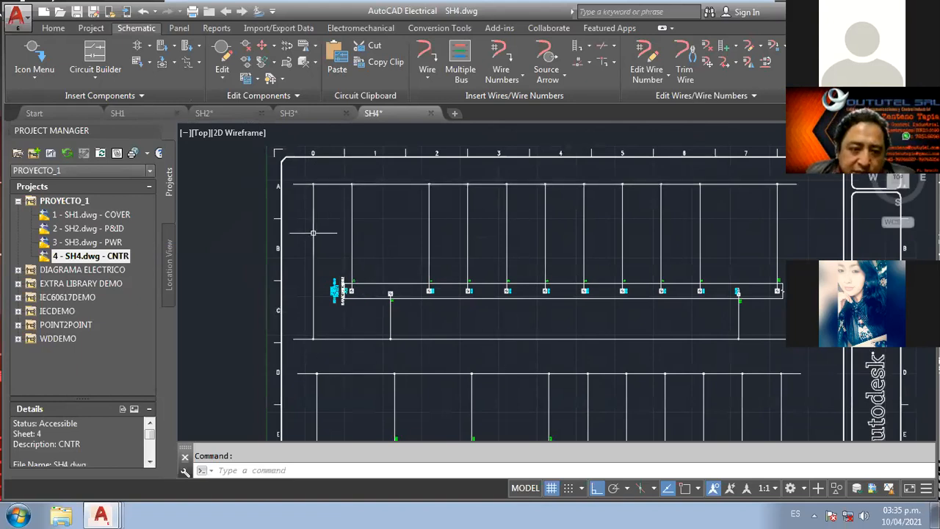
scroll(321, 233, up, 2)
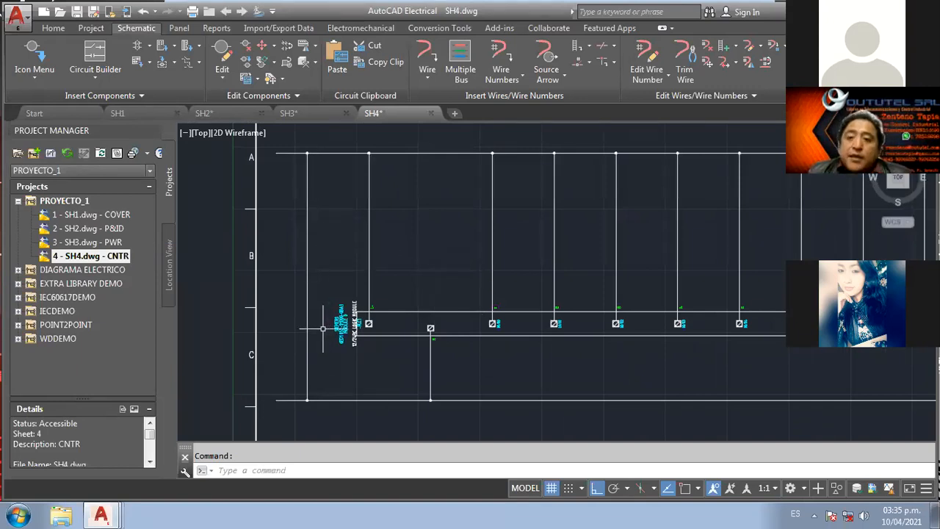
click(684, 72)
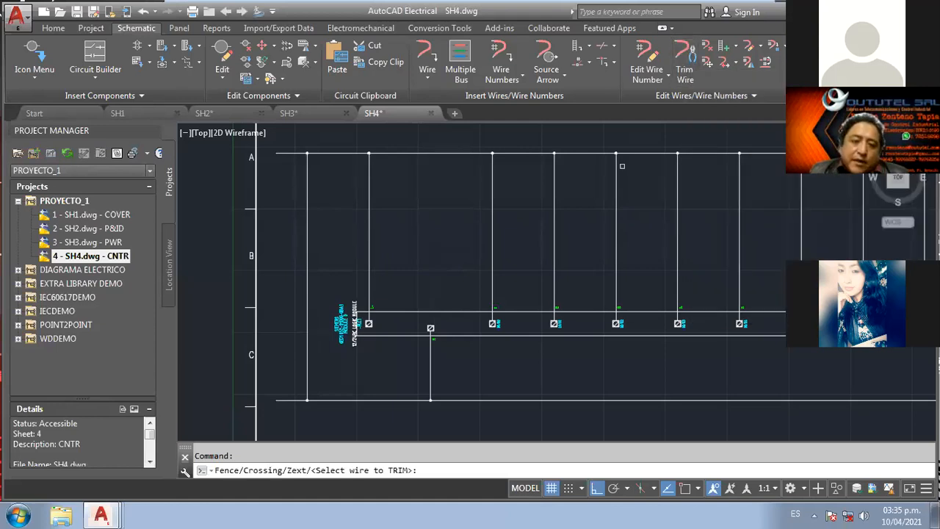
click(307, 272)
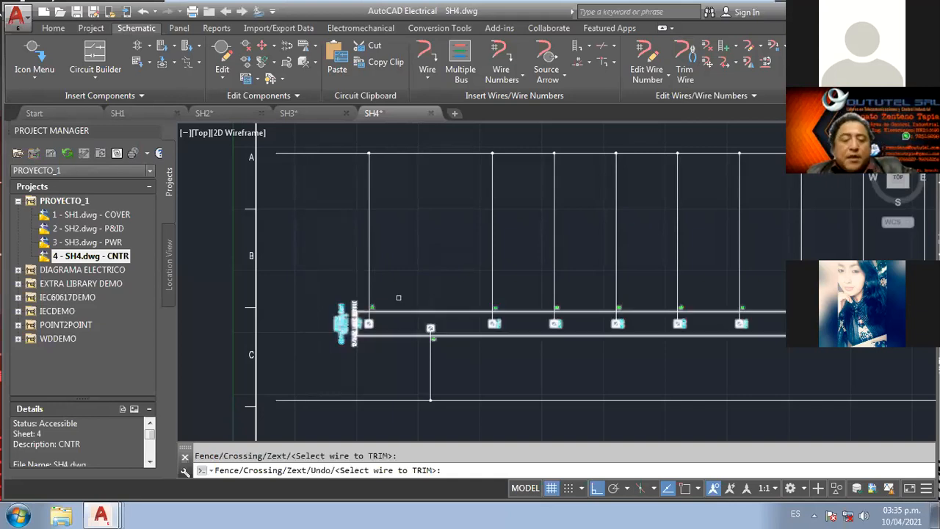
- Insert a fuse switch from the IEC symbols on the upper ladder's top rail, ahead of the first remaining rung, with its tag fixed
key(Escape)
middle_drag(344, 243, 345, 263)
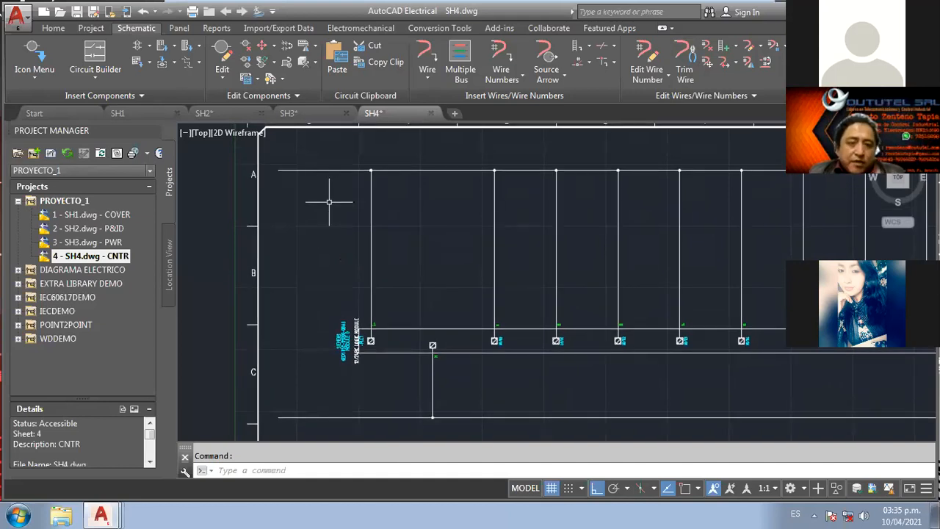
click(33, 61)
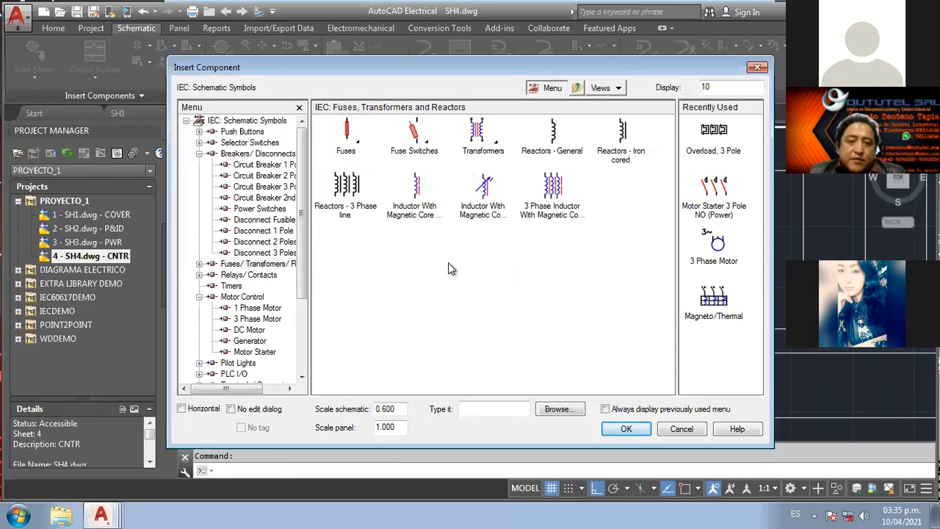
click(414, 136)
click(345, 140)
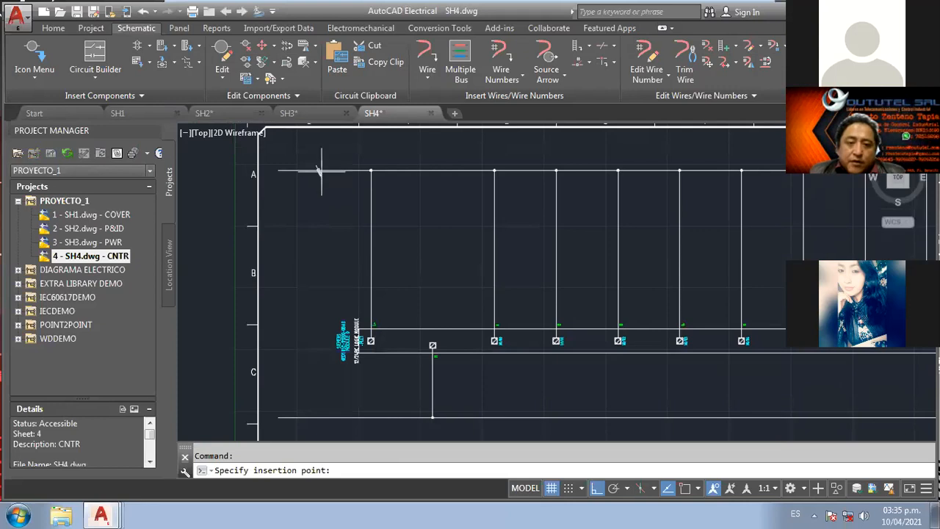
click(321, 171)
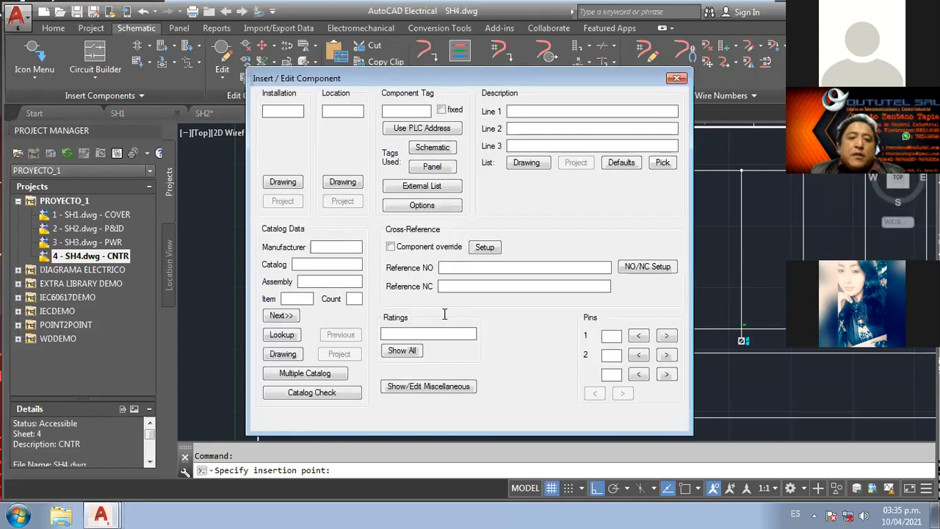
click(441, 109)
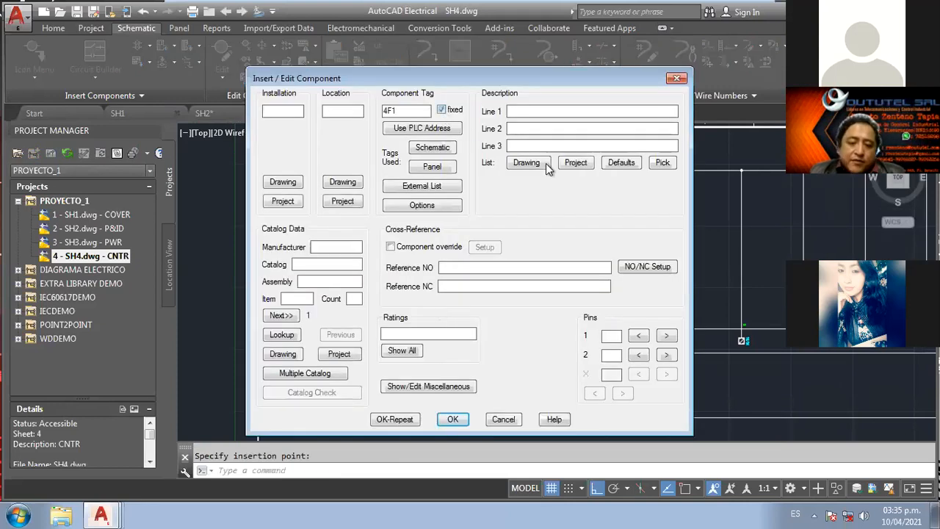
click(452, 418)
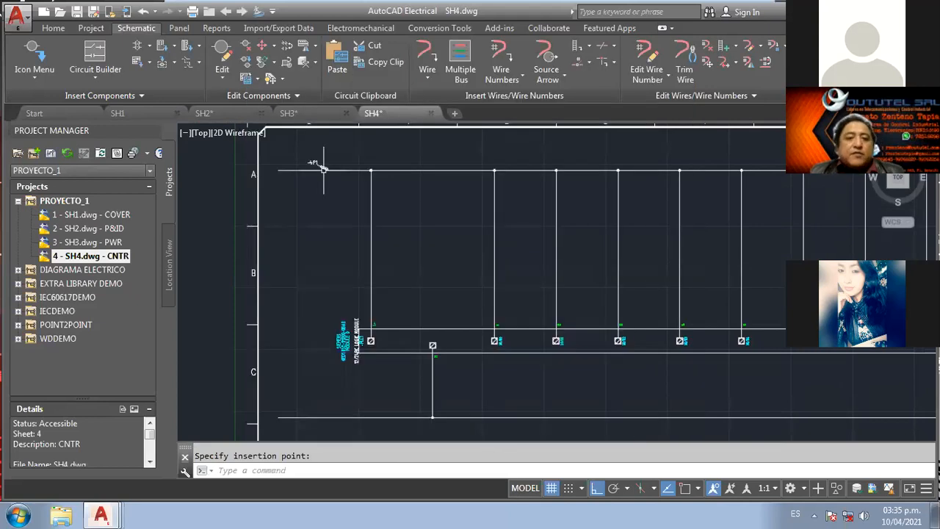
- Trim away the lower ladder's unused rungs: the six after the broken PLC module and the one before it
middle_drag(412, 400, 321, 362)
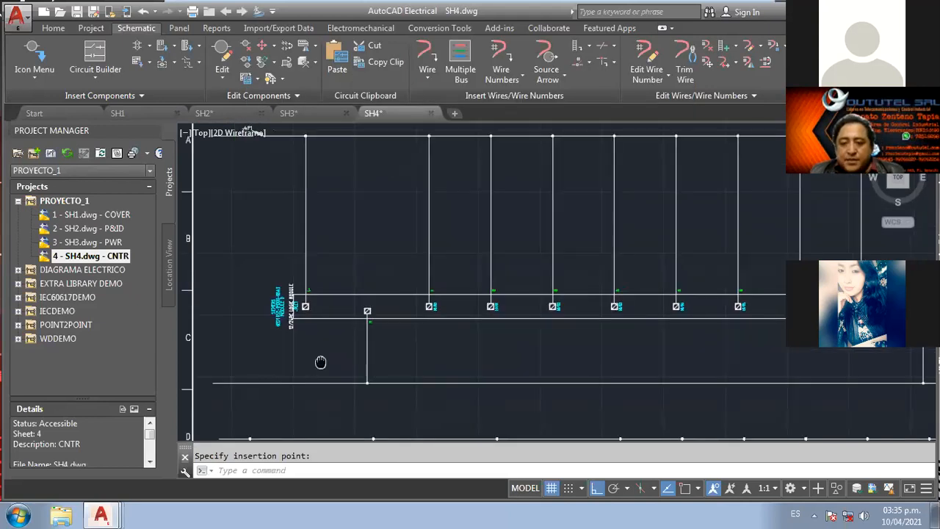
scroll(517, 373, down, 2)
middle_drag(516, 373, 472, 251)
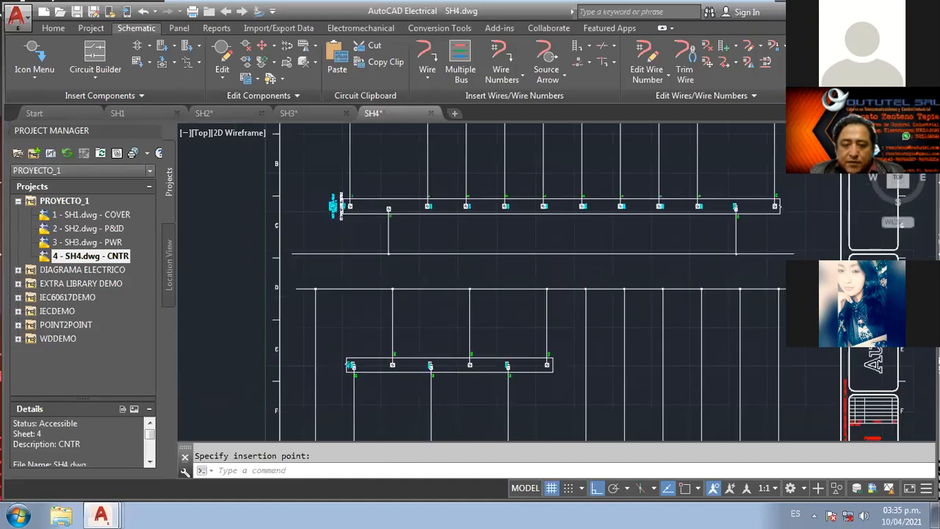
middle_drag(542, 375, 513, 321)
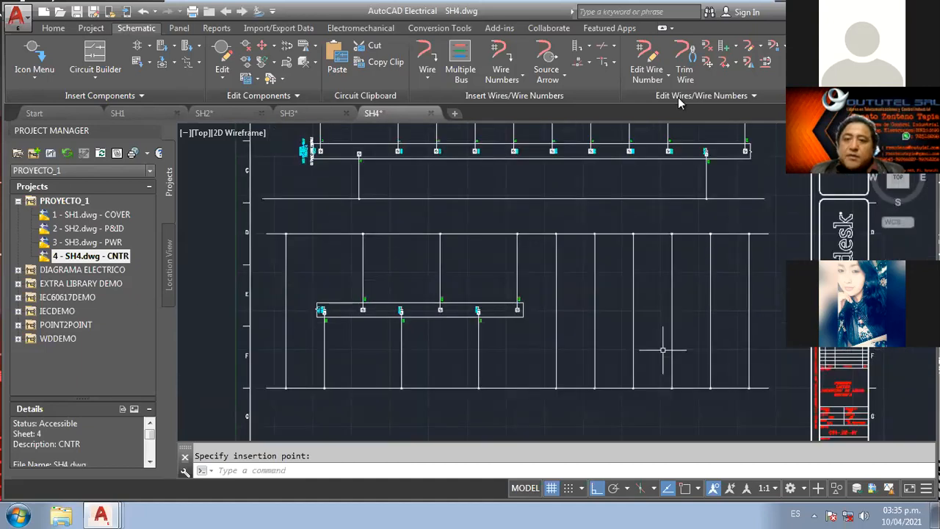
click(684, 69)
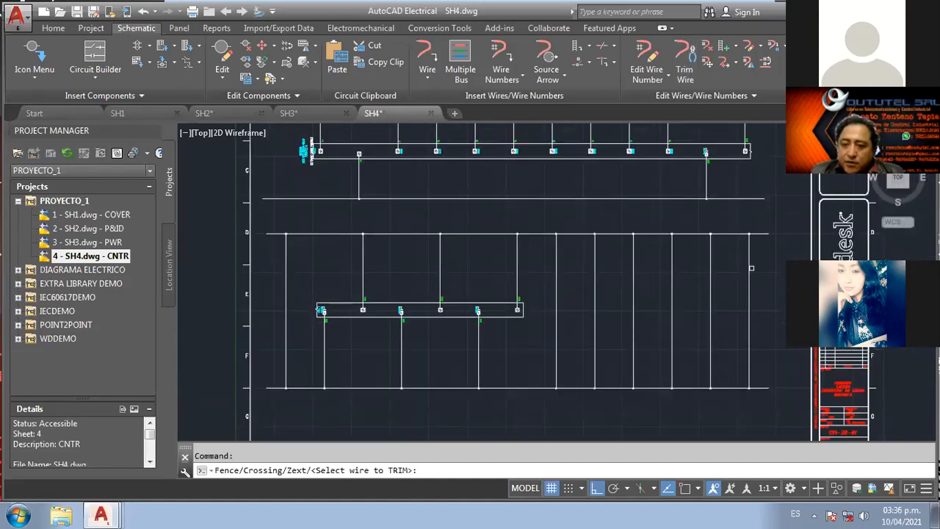
click(749, 270)
click(710, 283)
click(669, 295)
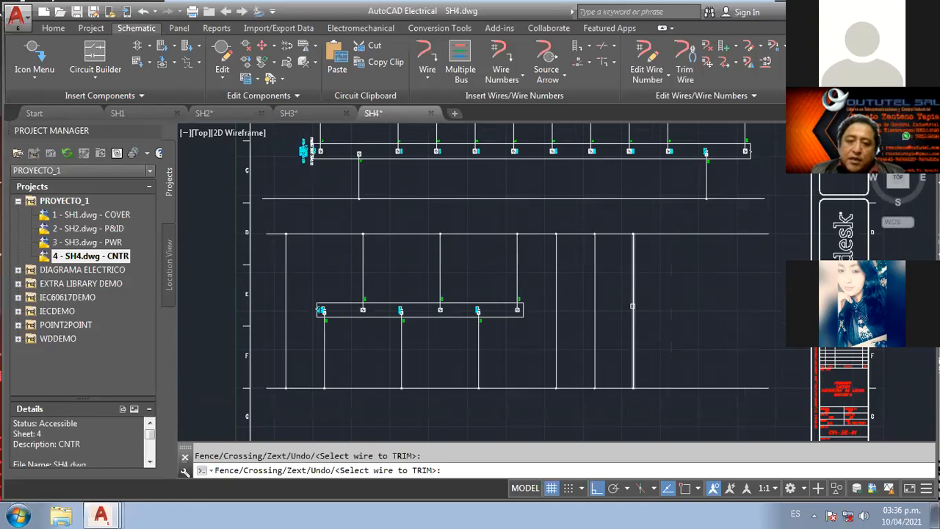
click(633, 304)
click(595, 312)
click(558, 312)
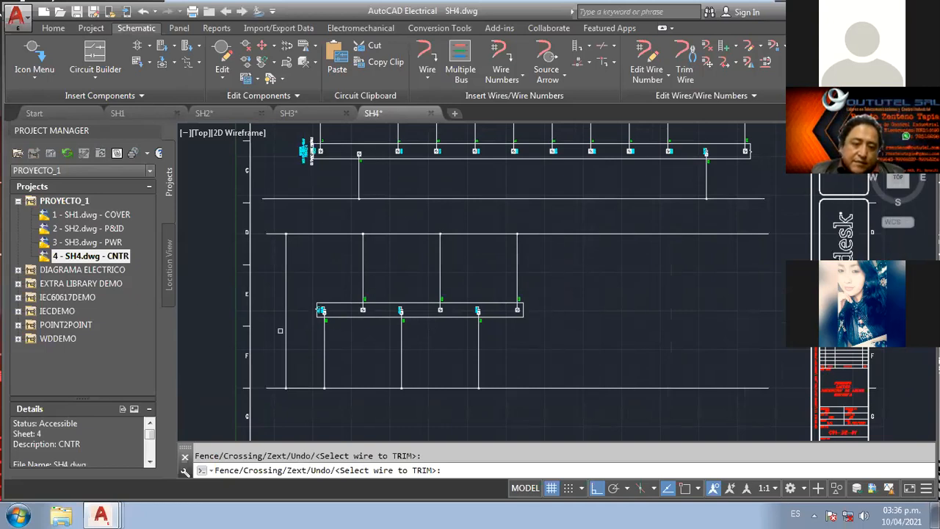
click(285, 332)
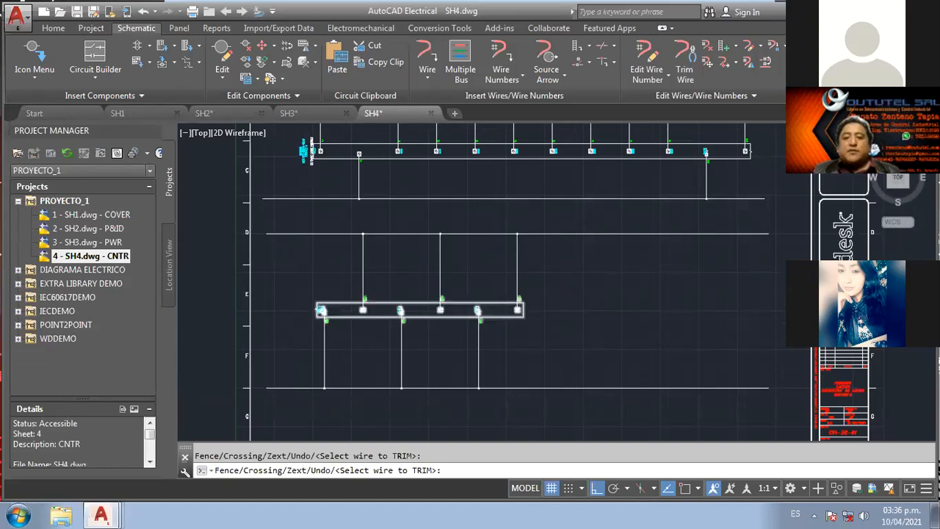
scroll(402, 316, down, 2)
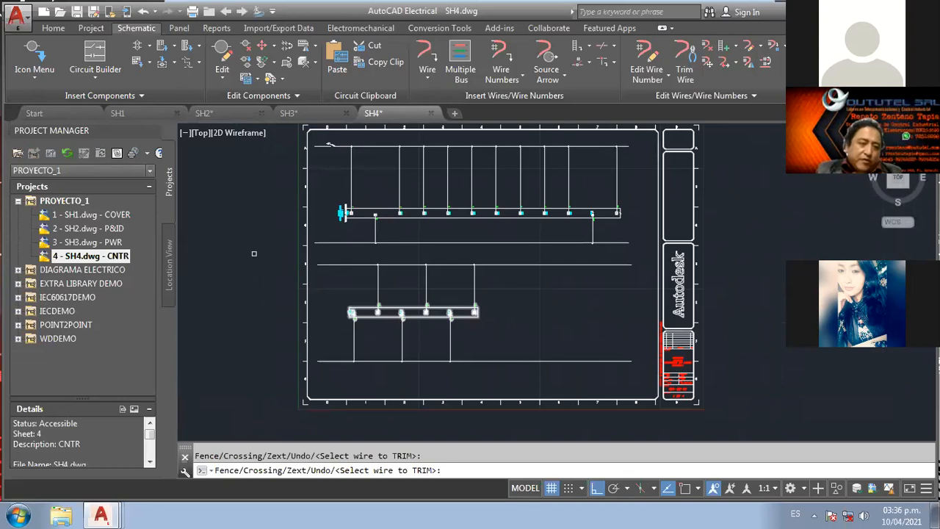
- Save the SH4 control drawing
double_click(79, 231)
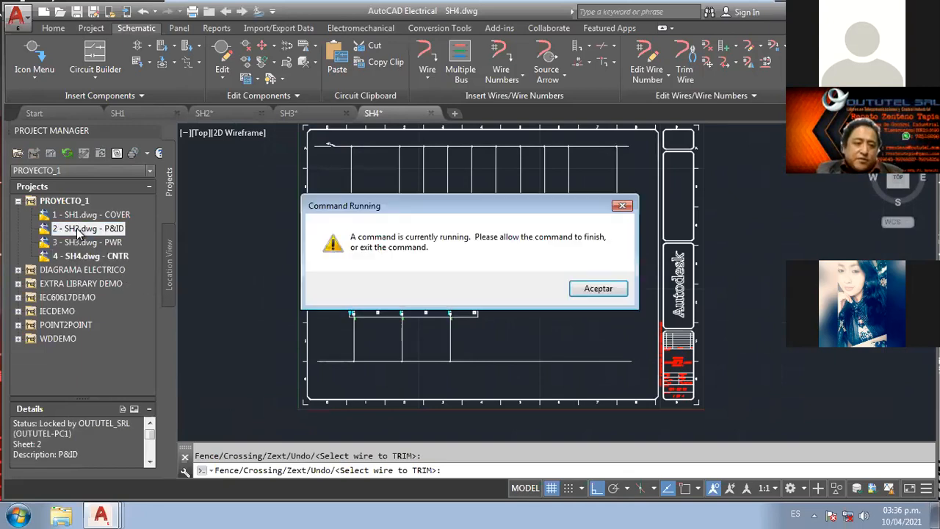
click(597, 294)
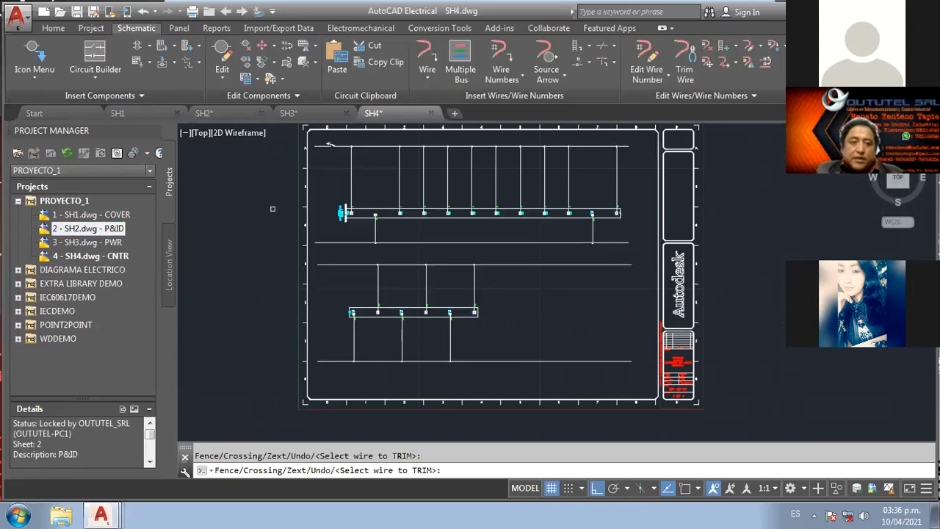
click(77, 11)
- Review the SH2 P&ID and SH3 power drawings of the project, and return to SH4
double_click(100, 230)
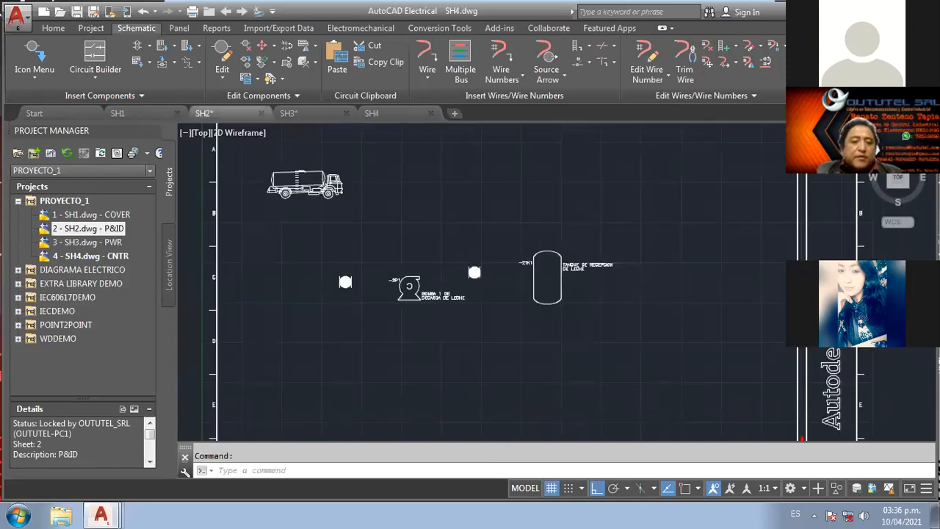
double_click(101, 242)
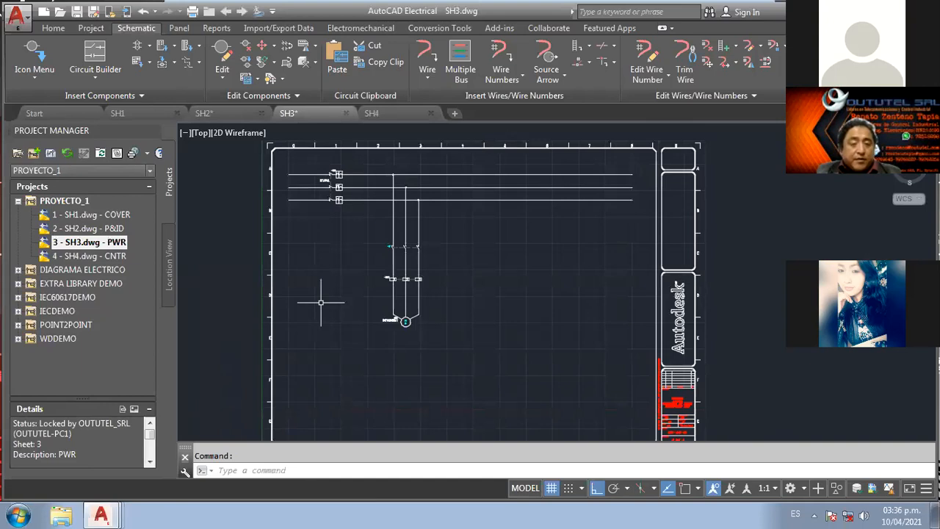
double_click(110, 254)
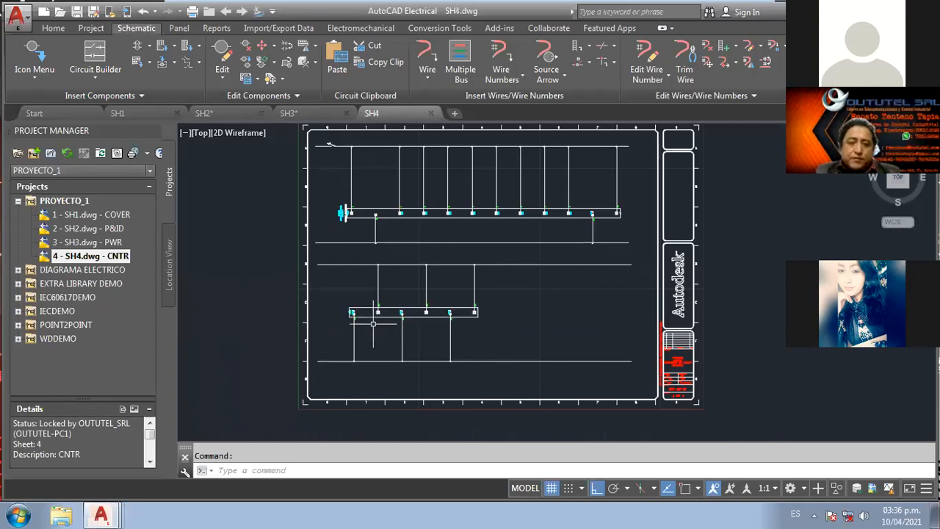
- Close all open drawings, saving the changes to SH2.dwg and SH3.dwg
right_click(416, 114)
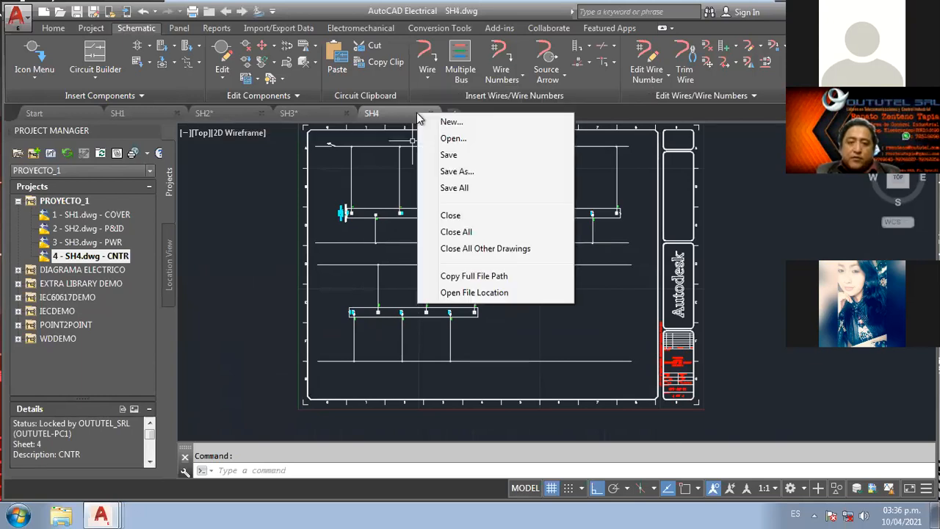
click(466, 234)
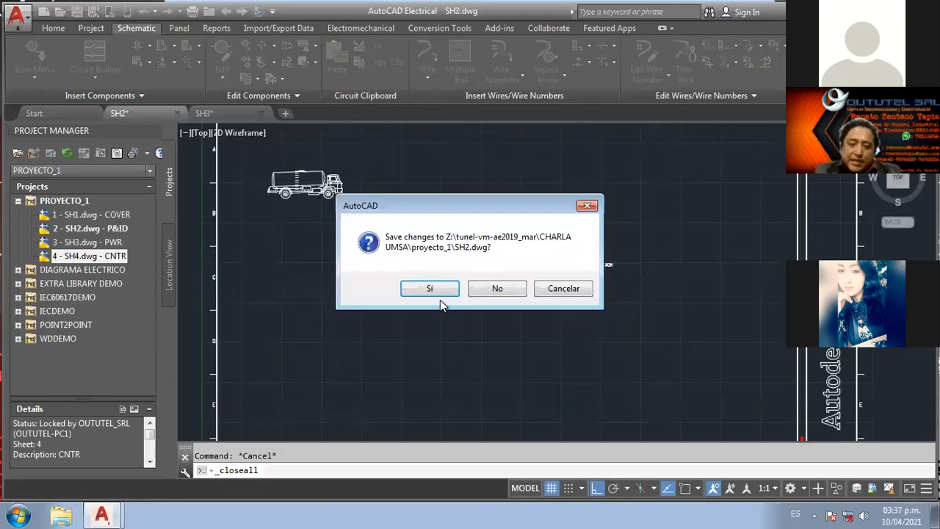
click(429, 289)
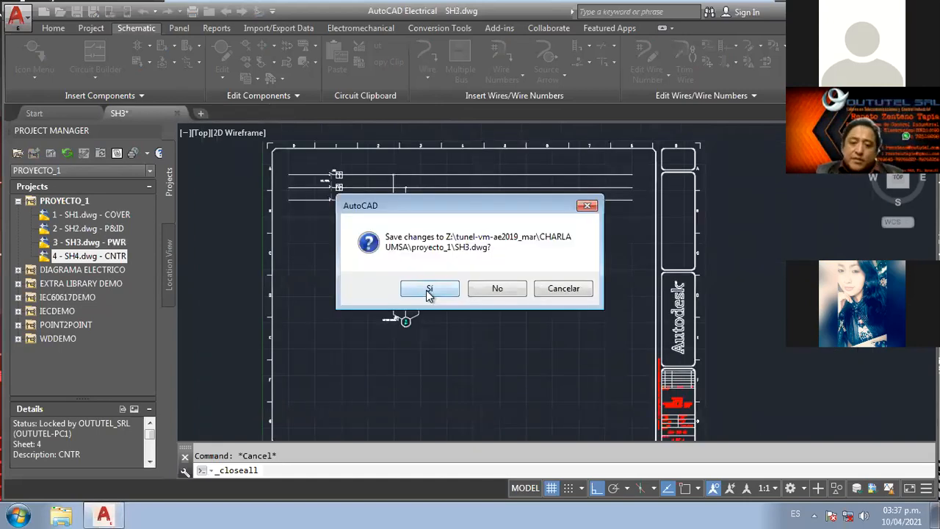
click(429, 289)
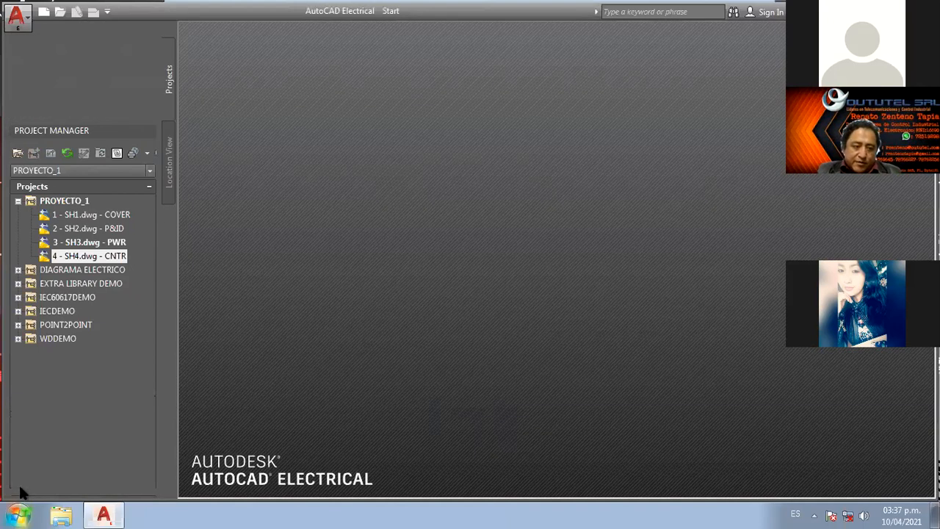
- Minimise the virtual machine to return to the presentation slides
click(19, 512)
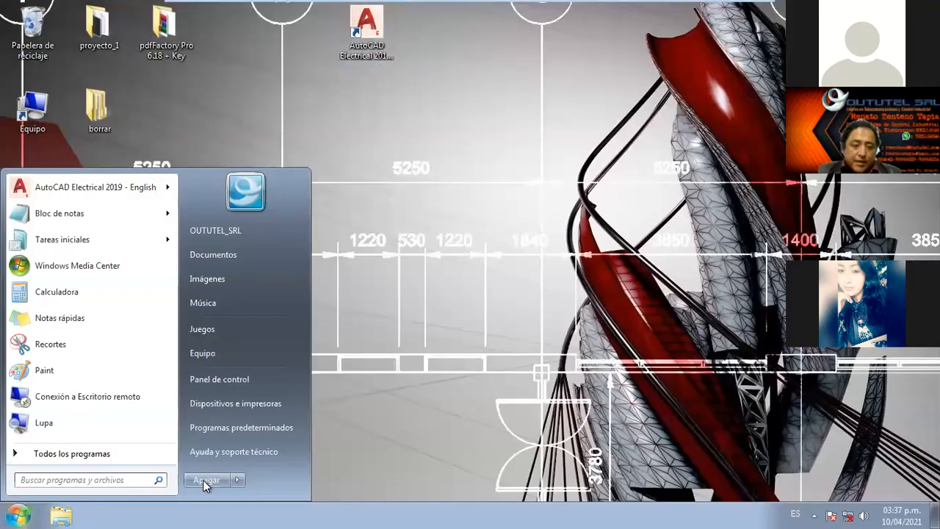
click(416, 303)
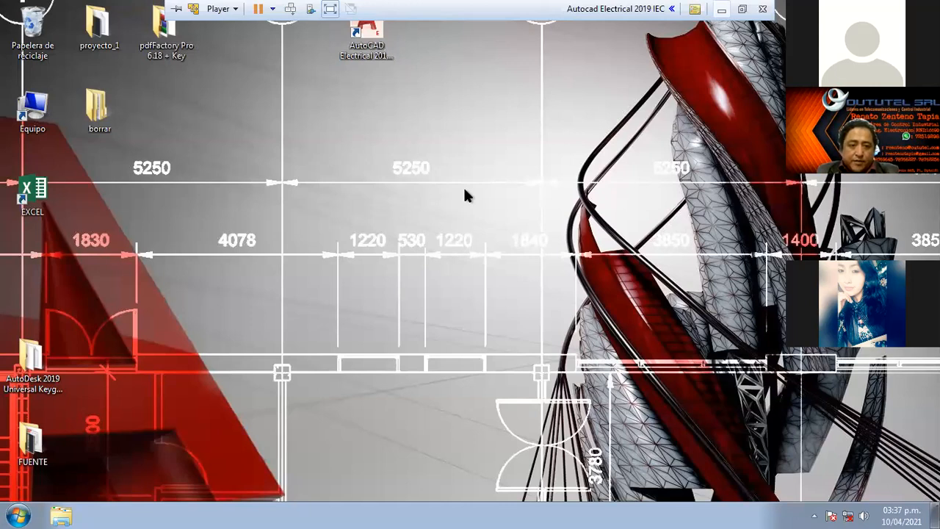
click(721, 10)
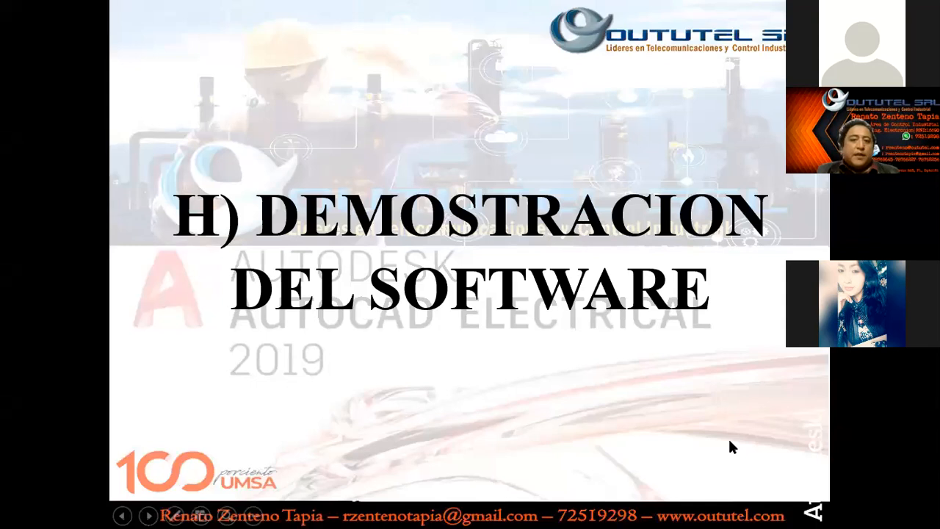